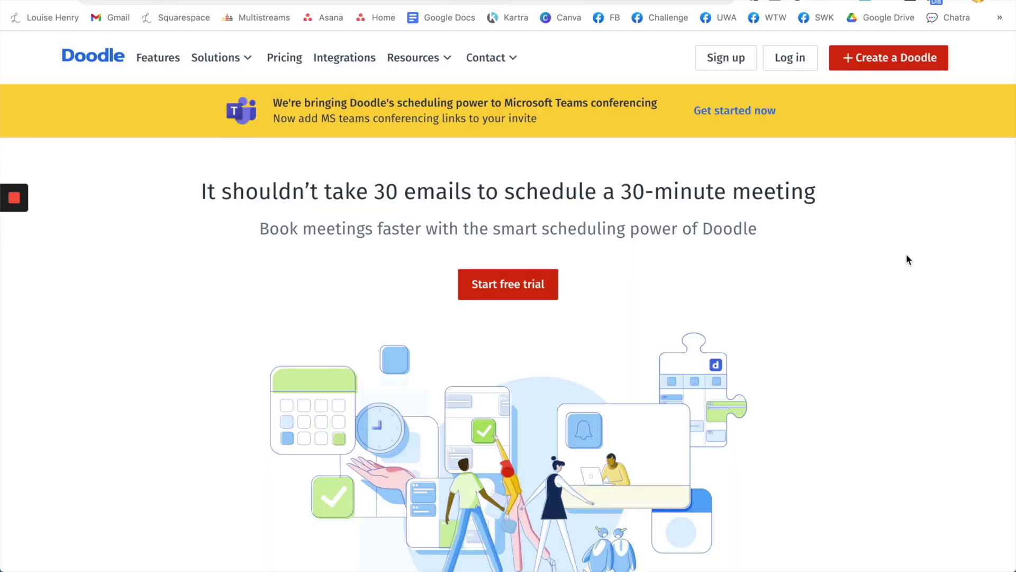
Step: Browse the Doodle landing page, briefly highlighting the heading about meeting emails
scroll(907, 256, down, 5)
scroll(906, 259, down, 8)
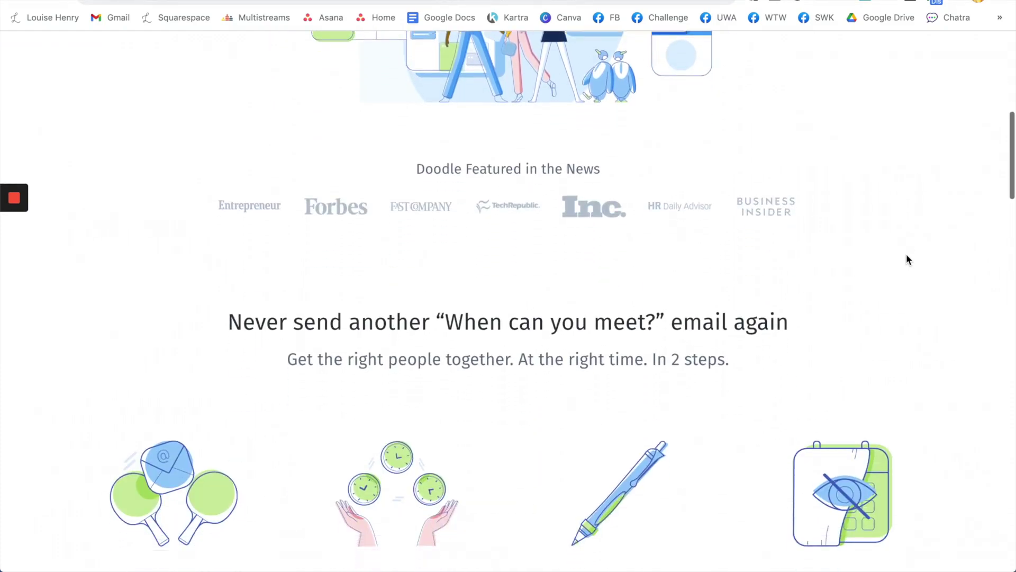
drag(229, 119, 787, 118)
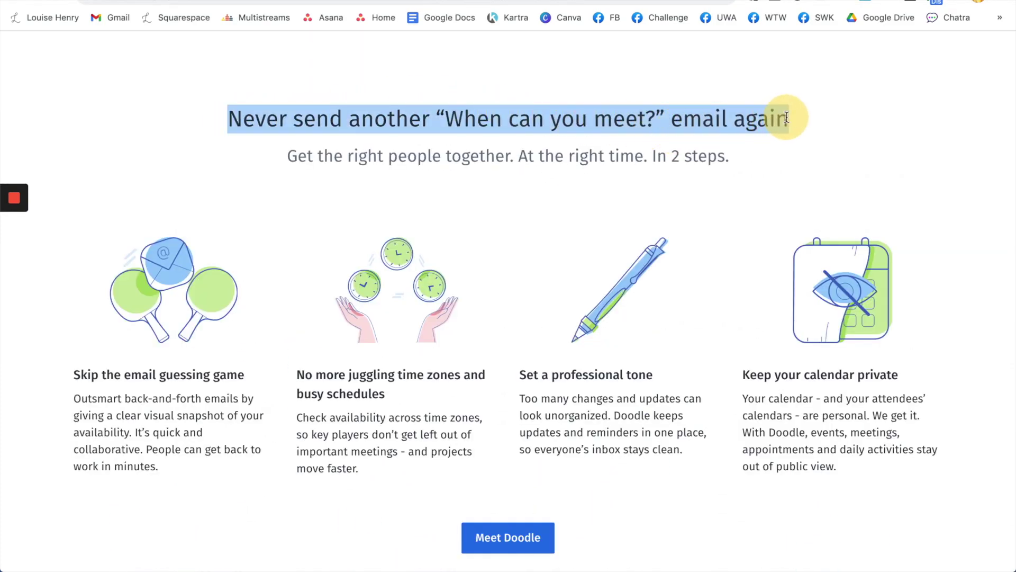
click(940, 151)
scroll(940, 151, up, 10)
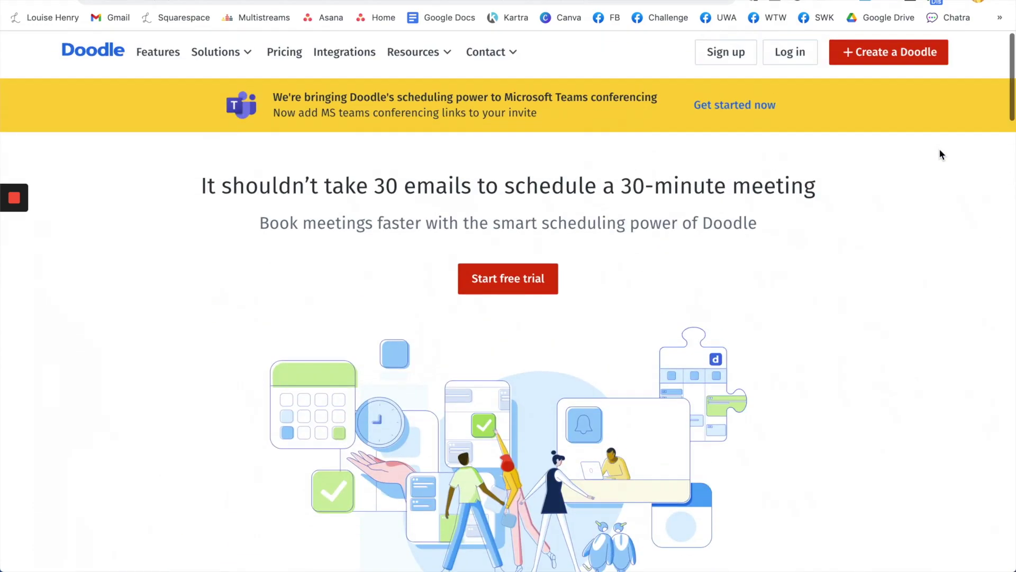
scroll(939, 153, up, 1)
Step: Register for the free trial with an email and password, skipping calendar connection
click(495, 292)
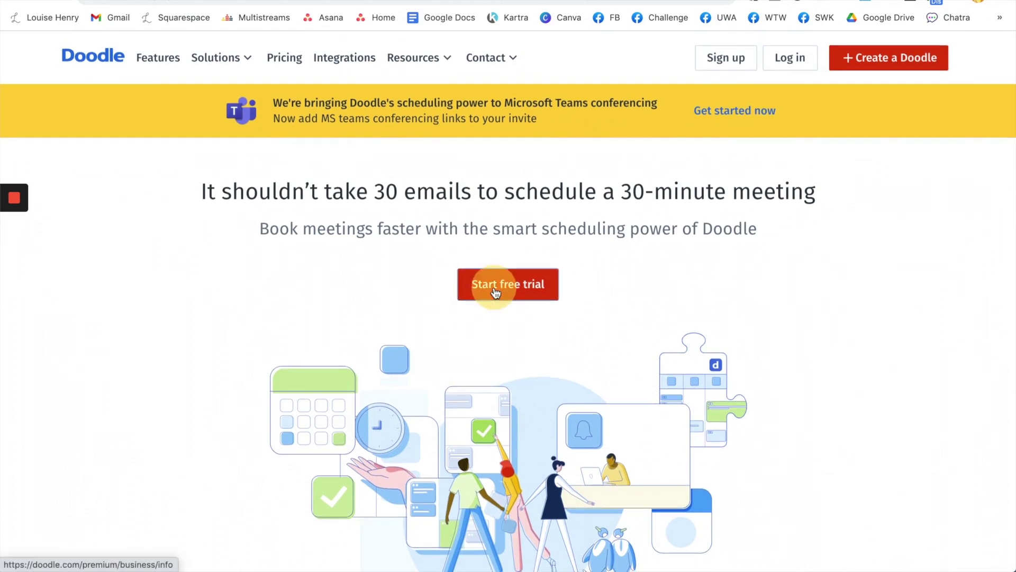
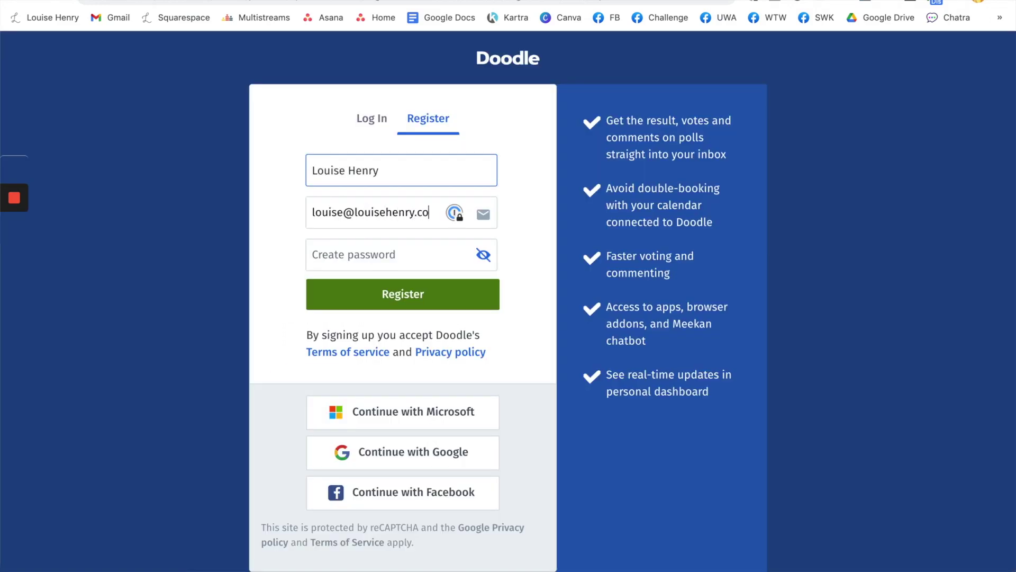
key(Tab)
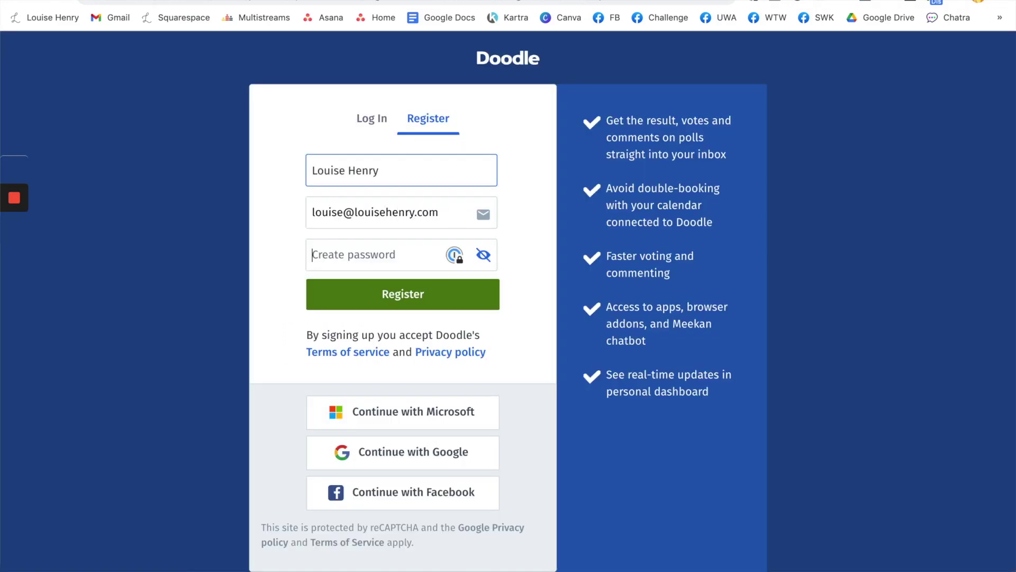
click(424, 296)
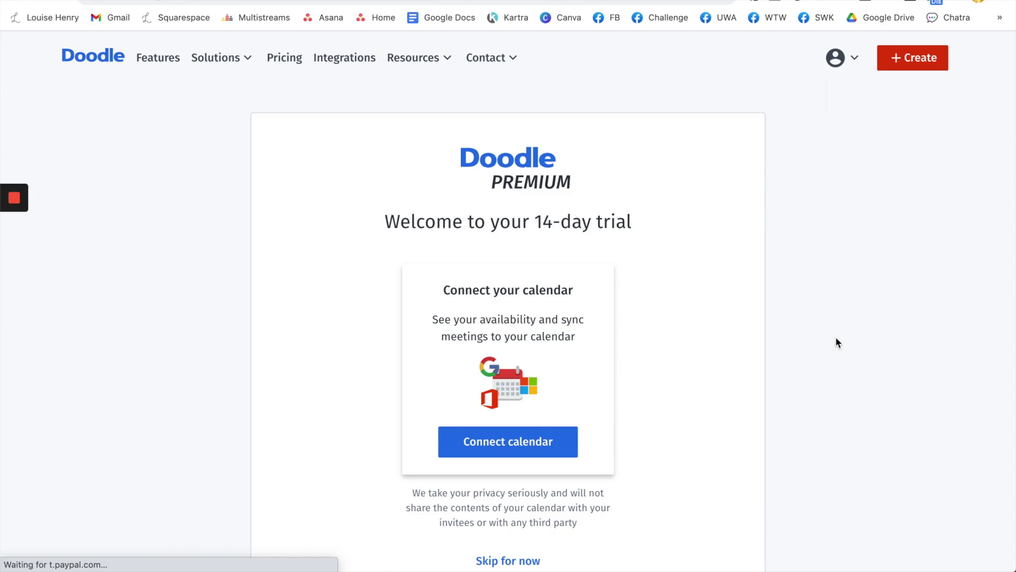
scroll(742, 418, down, 1)
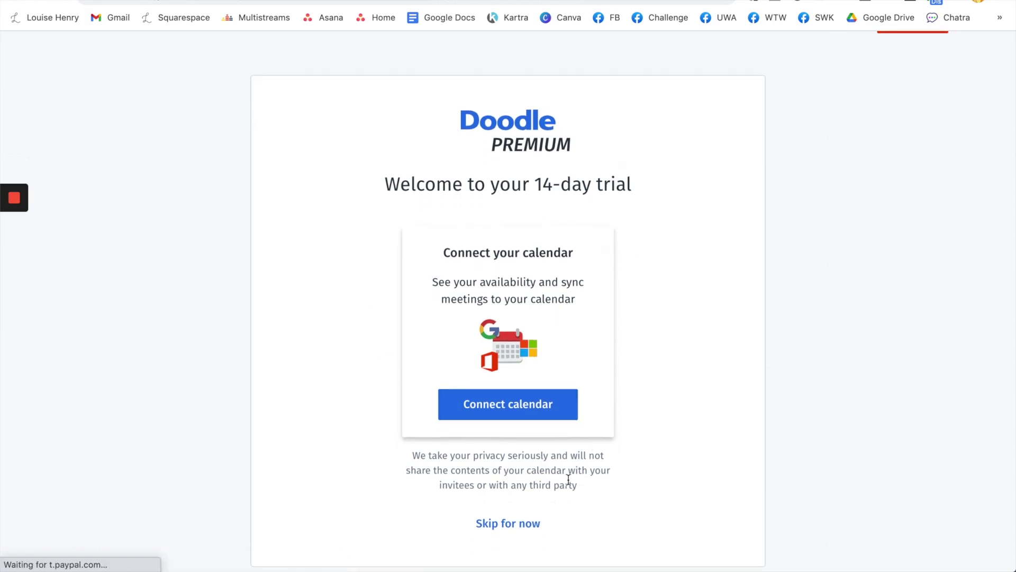
click(524, 523)
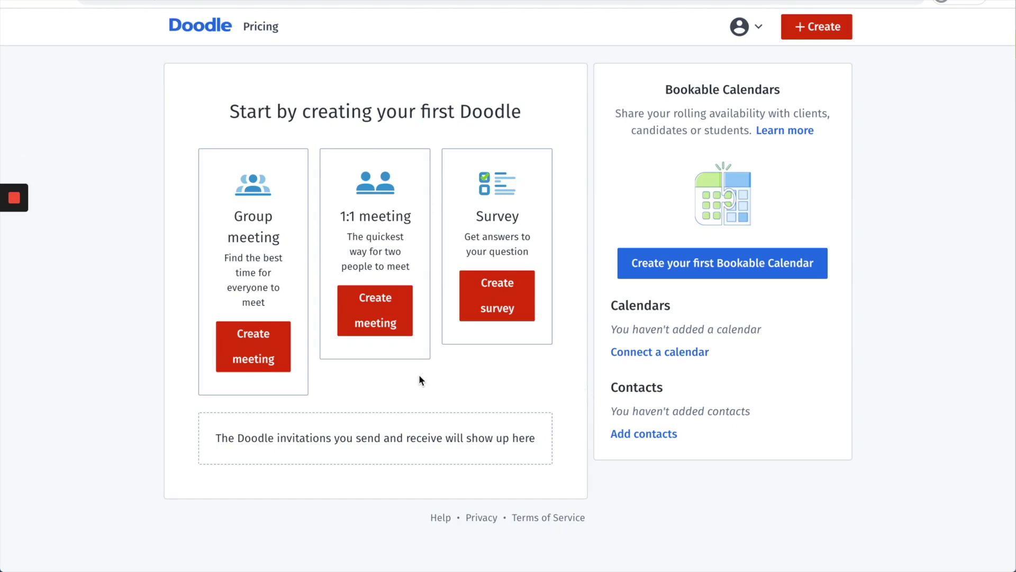
Step: Start a group meeting poll titled 'Peer Mastermind' with location Zoom
click(247, 364)
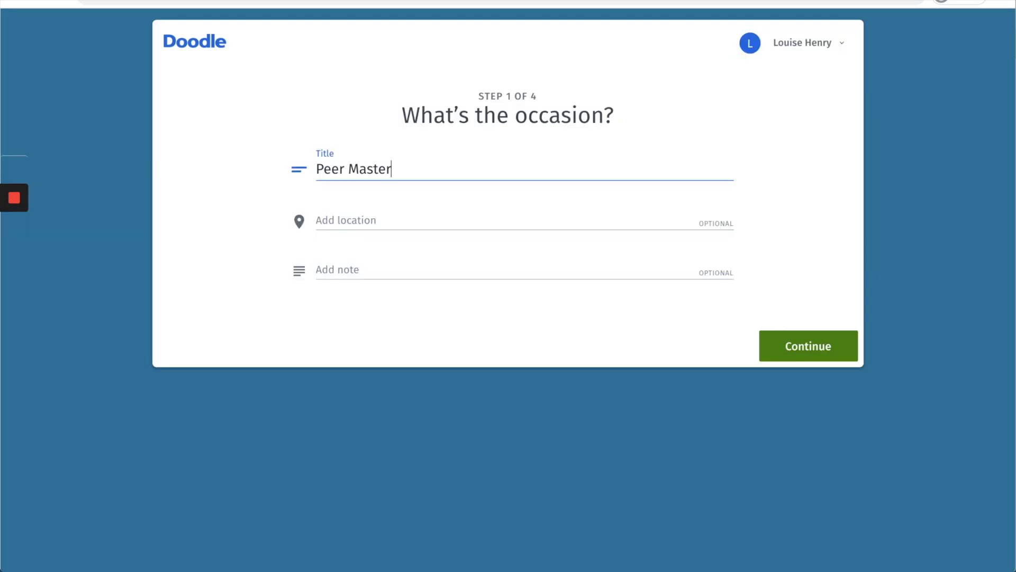
text(mind)
click(369, 225)
scroll(377, 324, down, 2)
click(360, 387)
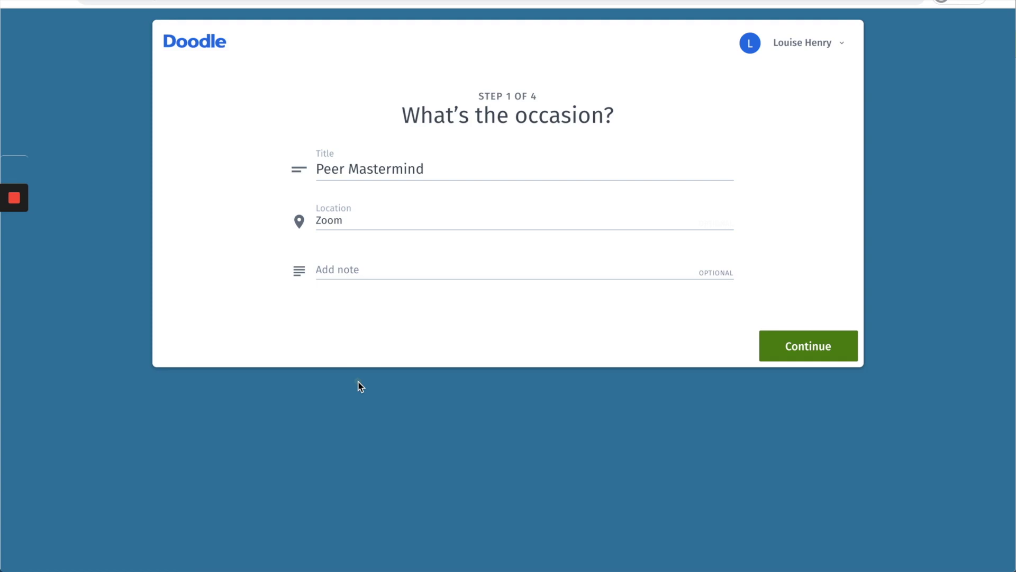
Step: Add the note 'Check the times that work for you!' and continue to time options
click(360, 272)
text(Check t)
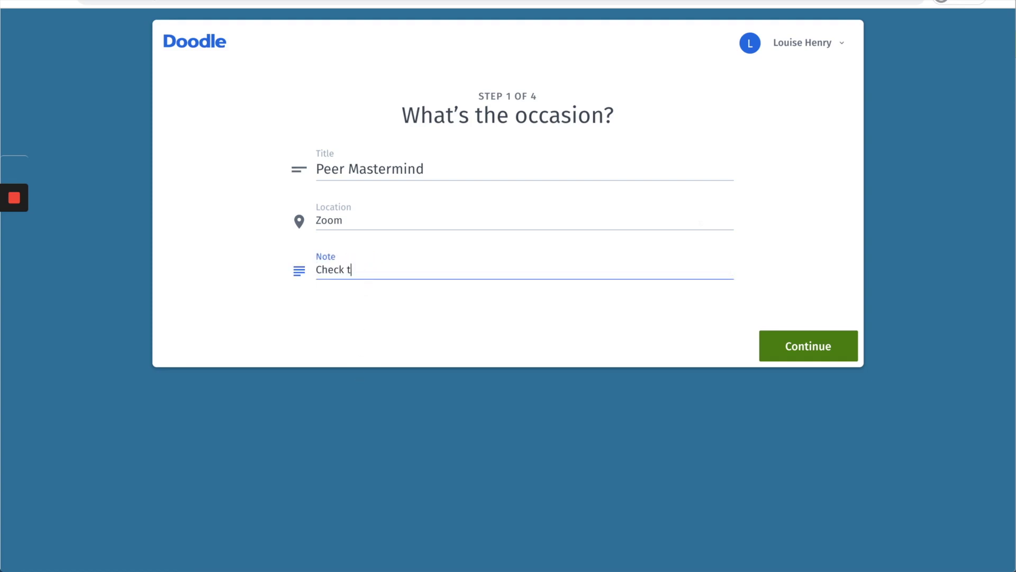
text(he times that work for you!)
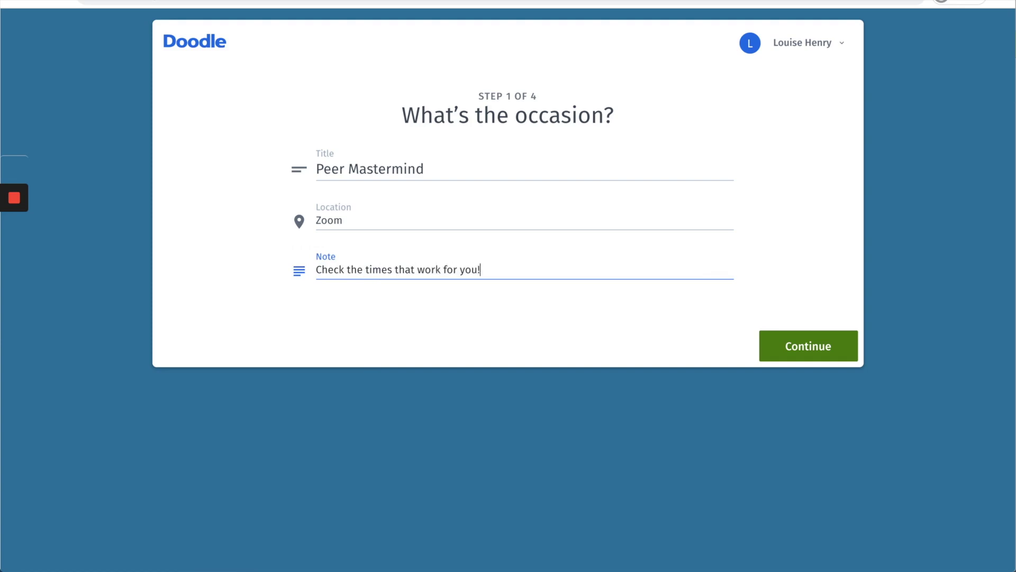
click(808, 346)
Step: Postpone calendar connection and add 10–11 AM options on Apr 26 through Apr 30
scroll(873, 374, down, 3)
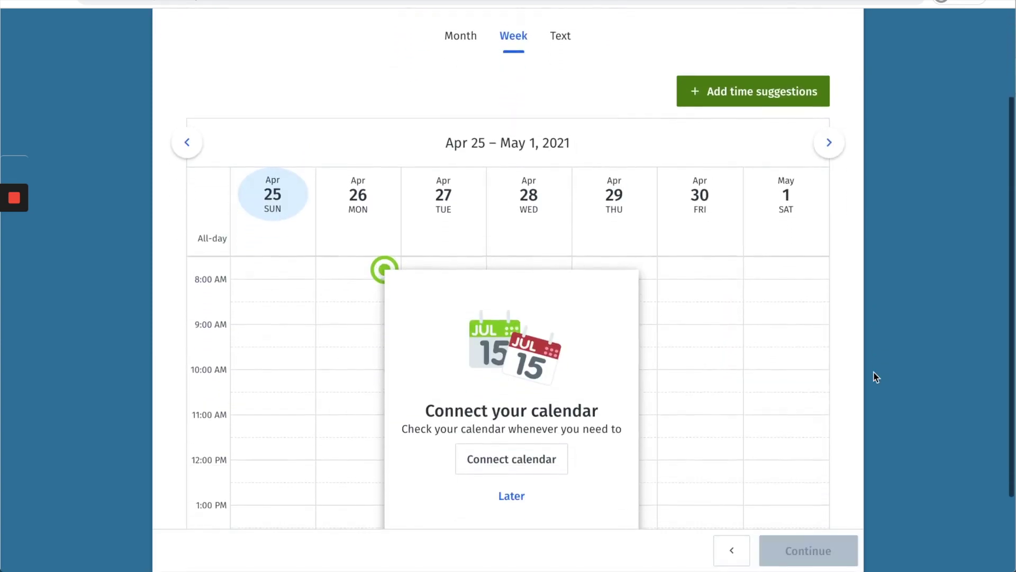
click(519, 460)
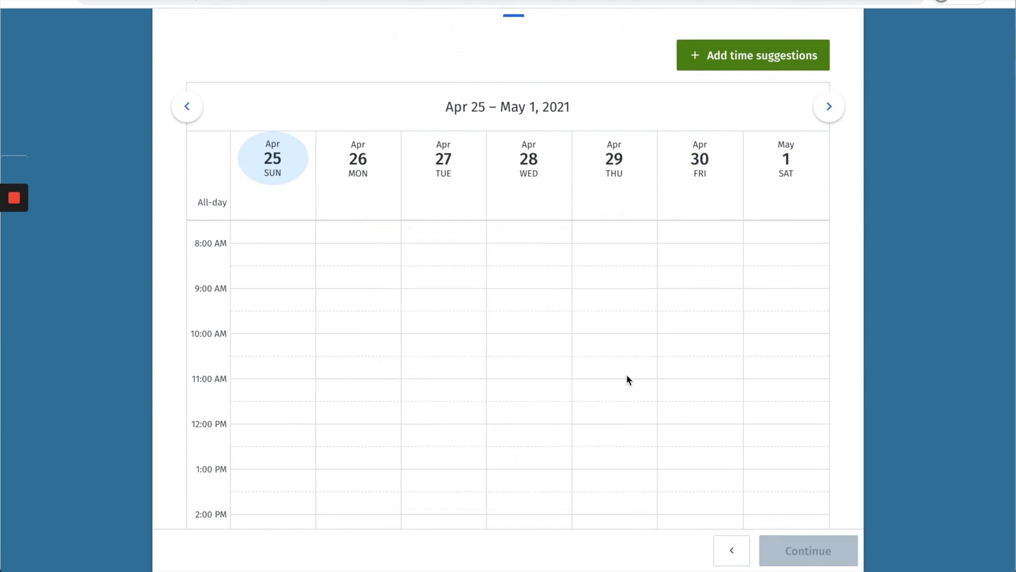
scroll(627, 380, down, 1)
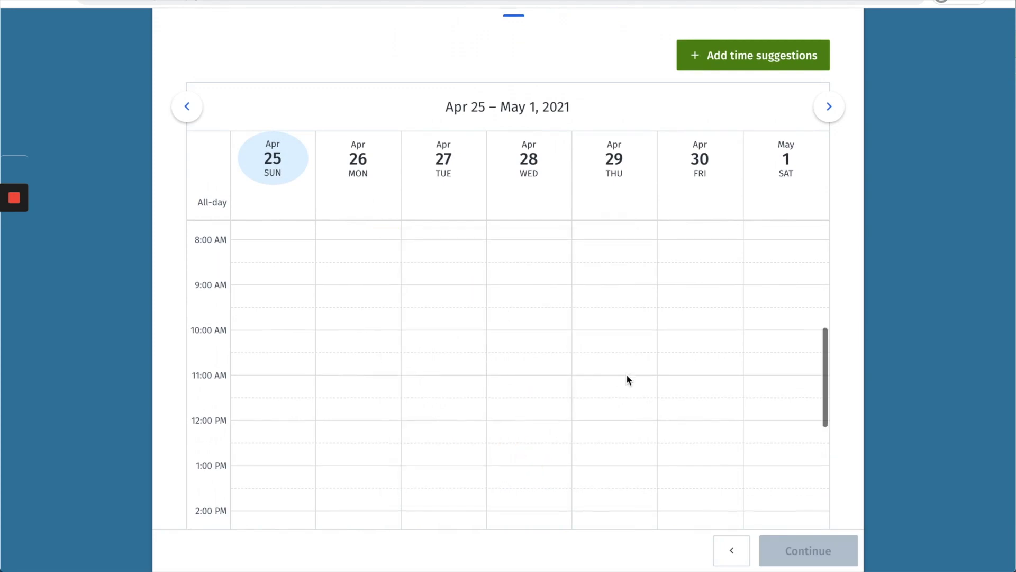
click(363, 335)
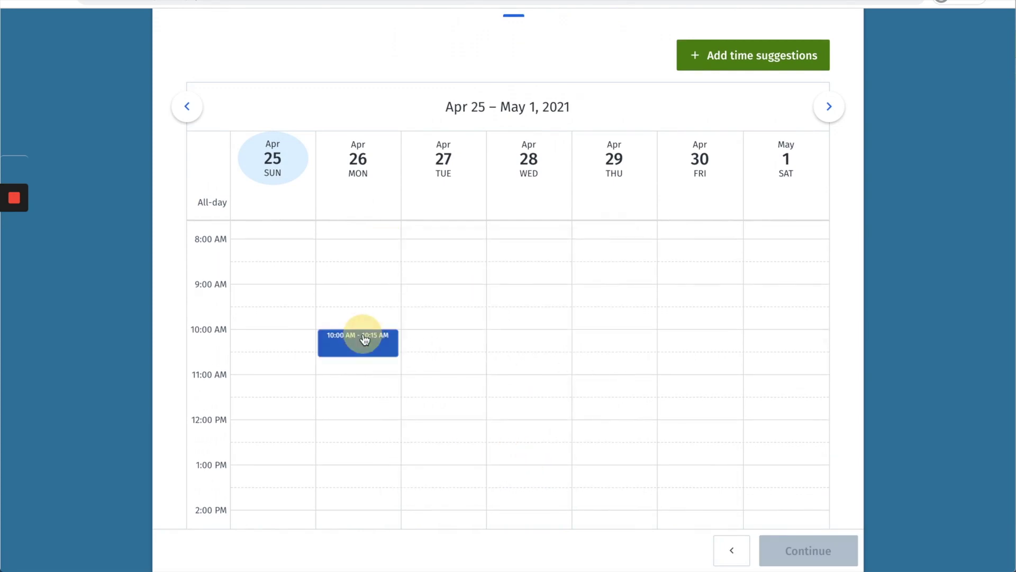
click(418, 334)
click(510, 339)
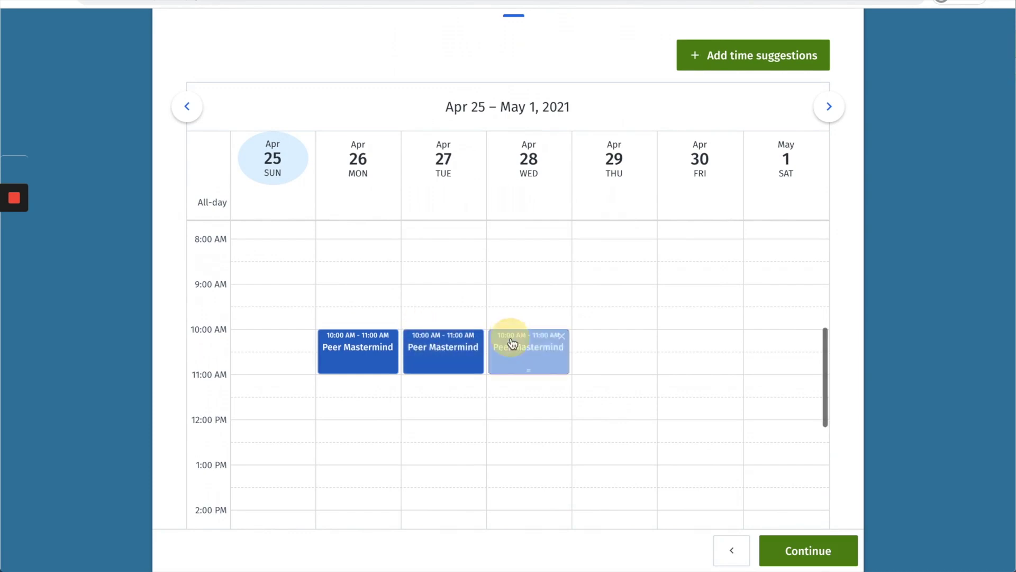
click(598, 337)
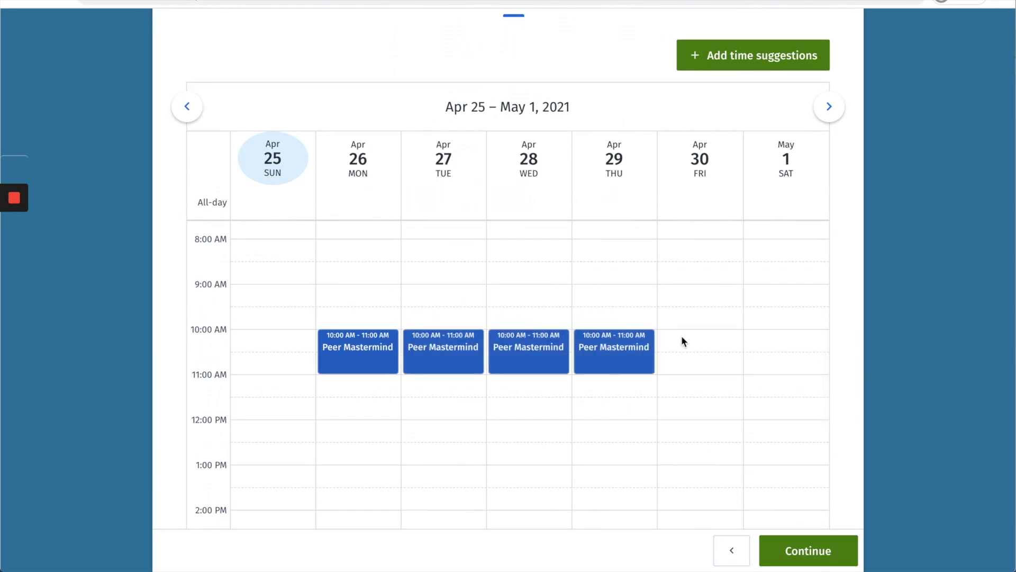
click(682, 339)
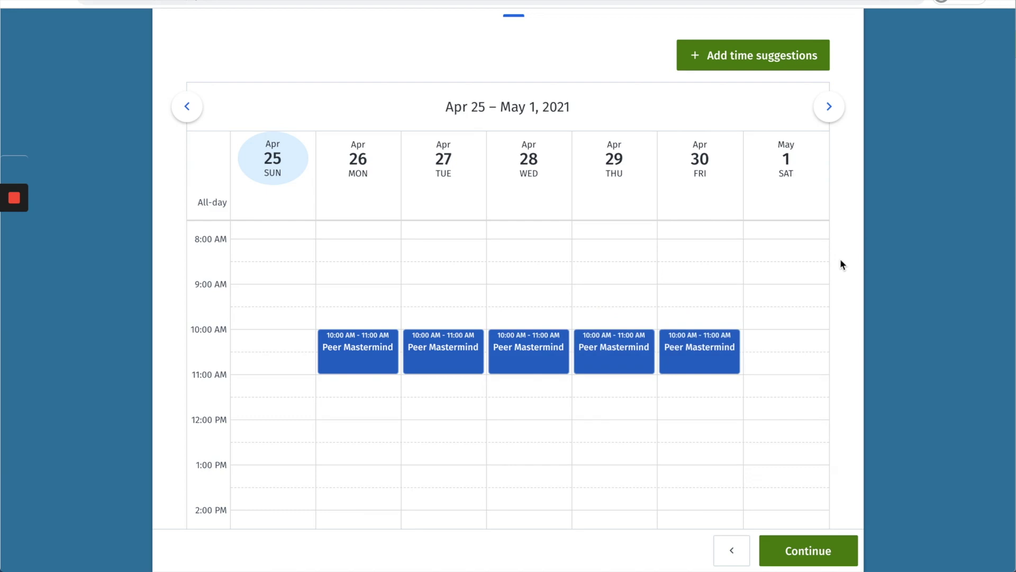
Step: Add 12–1 PM options on Apr 28 and Apr 29, then continue to poll settings
scroll(840, 258, down, 1)
click(531, 403)
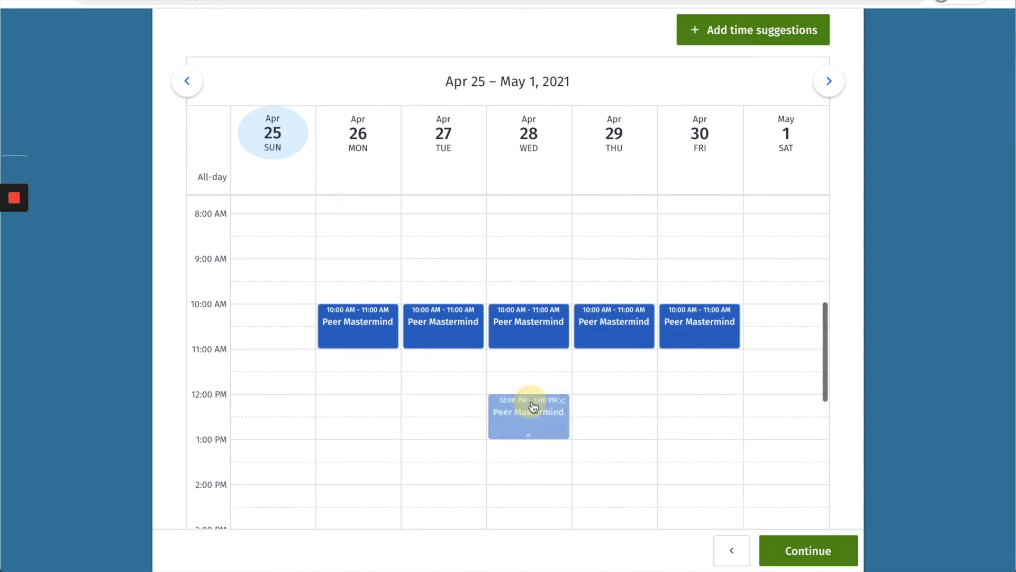
click(591, 400)
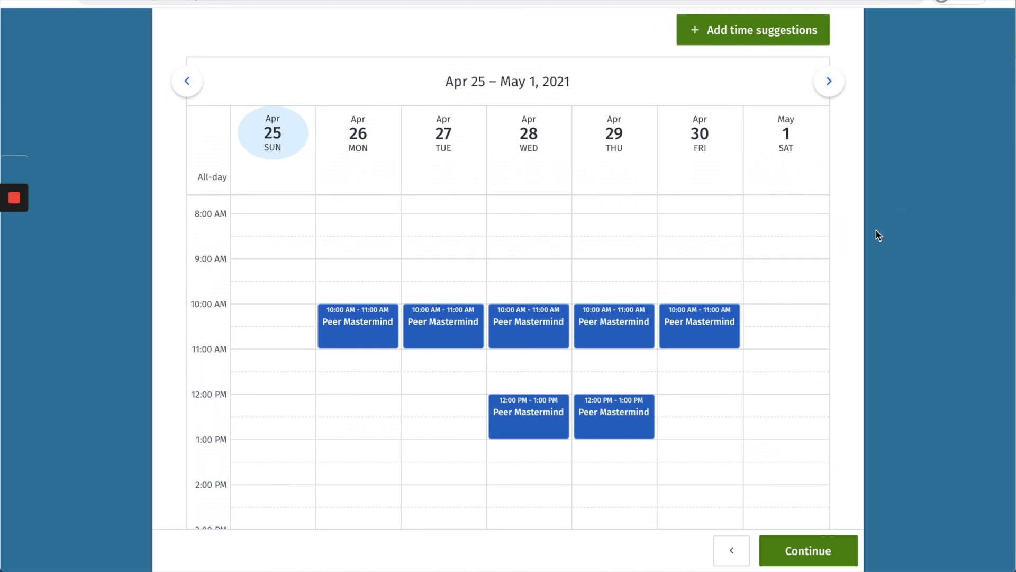
scroll(866, 296, down, 2)
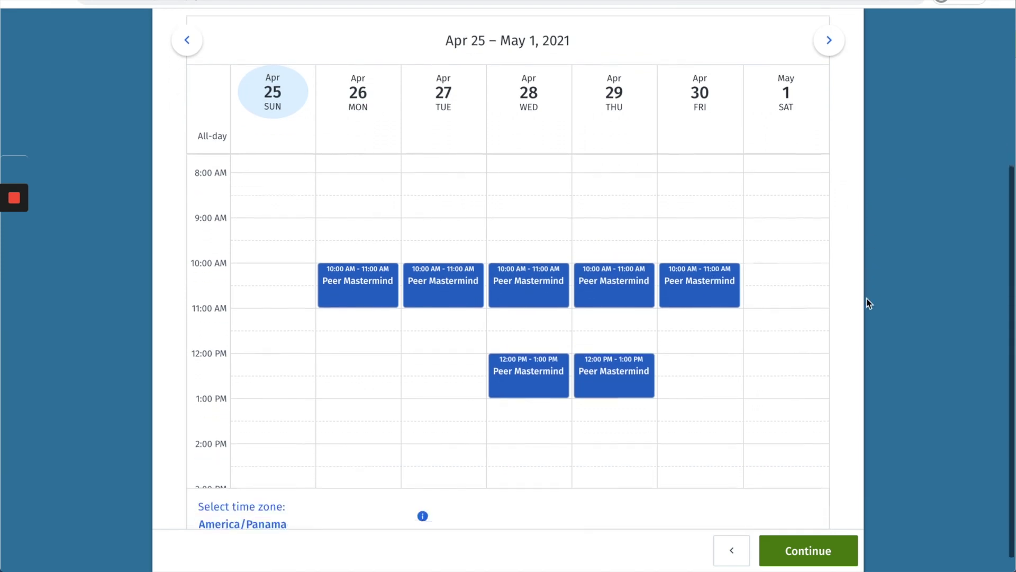
click(807, 553)
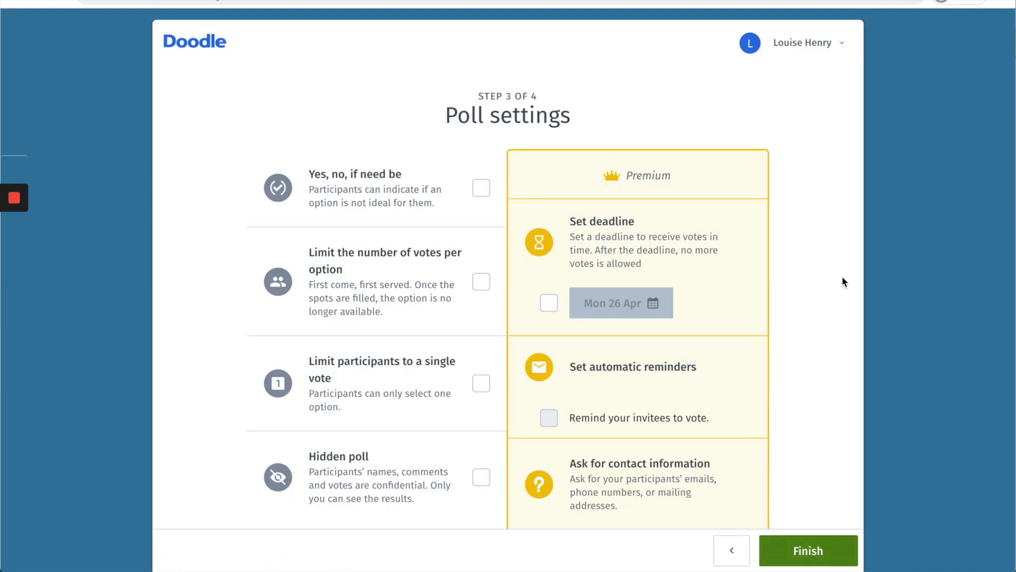
Step: Leave every poll setting unchecked and finish creating the Peer Mastermind poll
scroll(843, 281, down, 2)
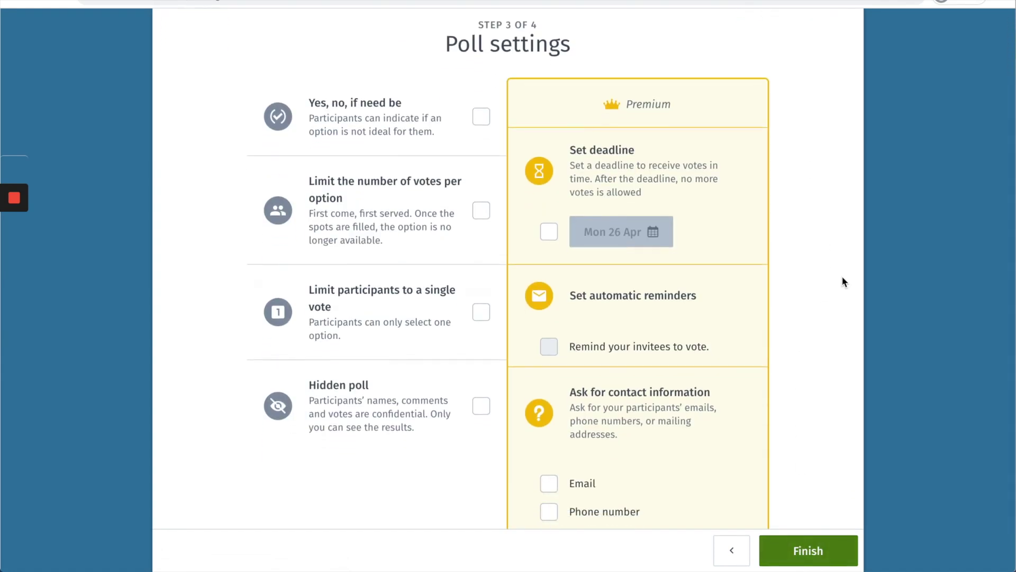
scroll(843, 277, down, 1)
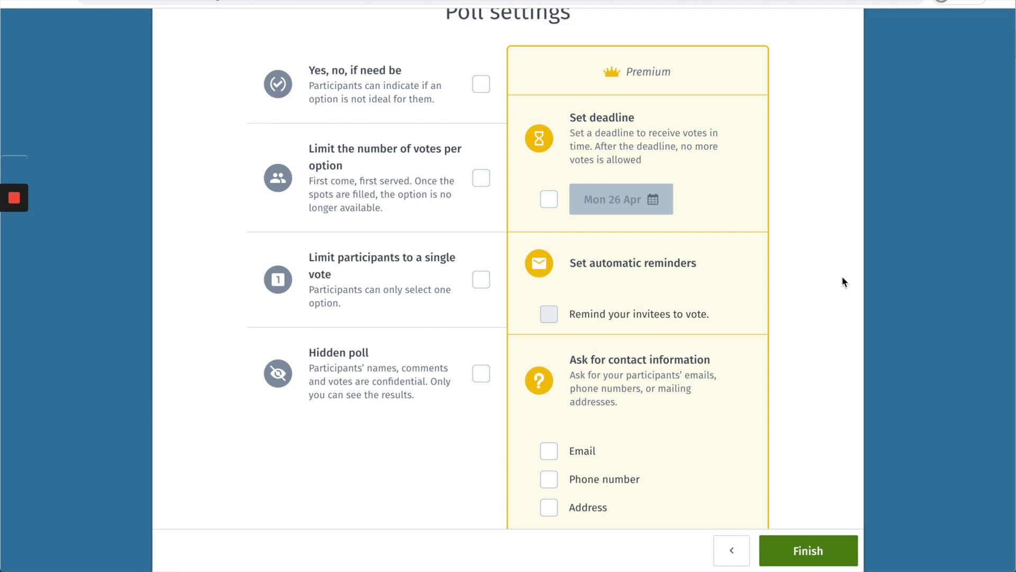
scroll(843, 277, down, 1)
click(805, 549)
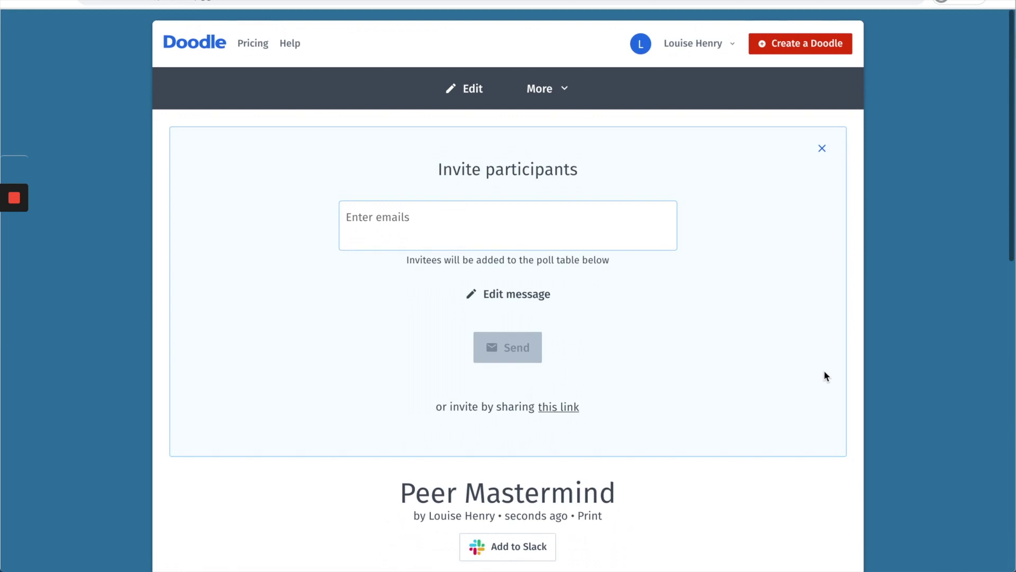
Step: Mark all seven slots, Apr 26 through Apr 30, as available and send the organiser's vote
scroll(824, 375, down, 7)
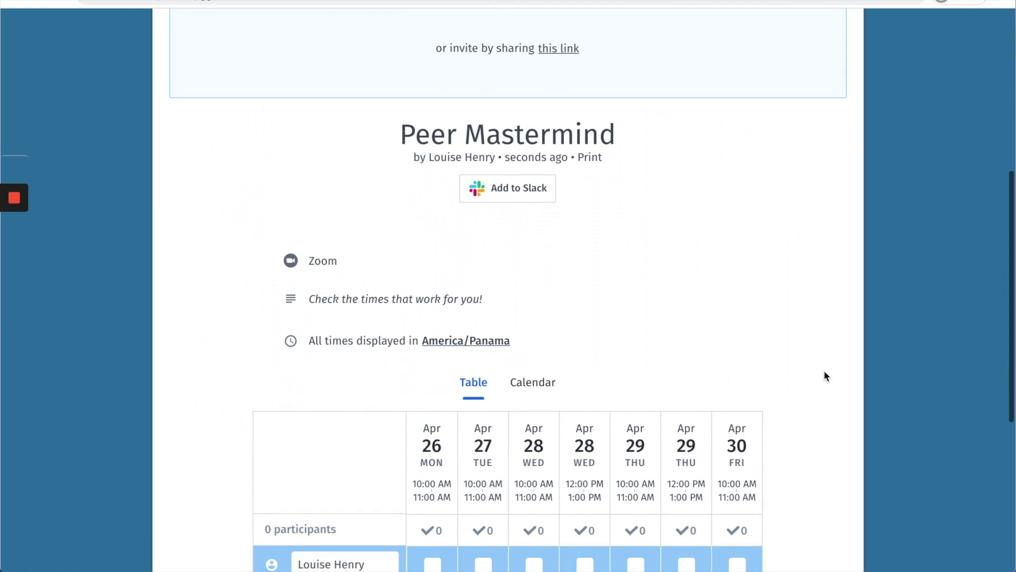
scroll(824, 371, down, 4)
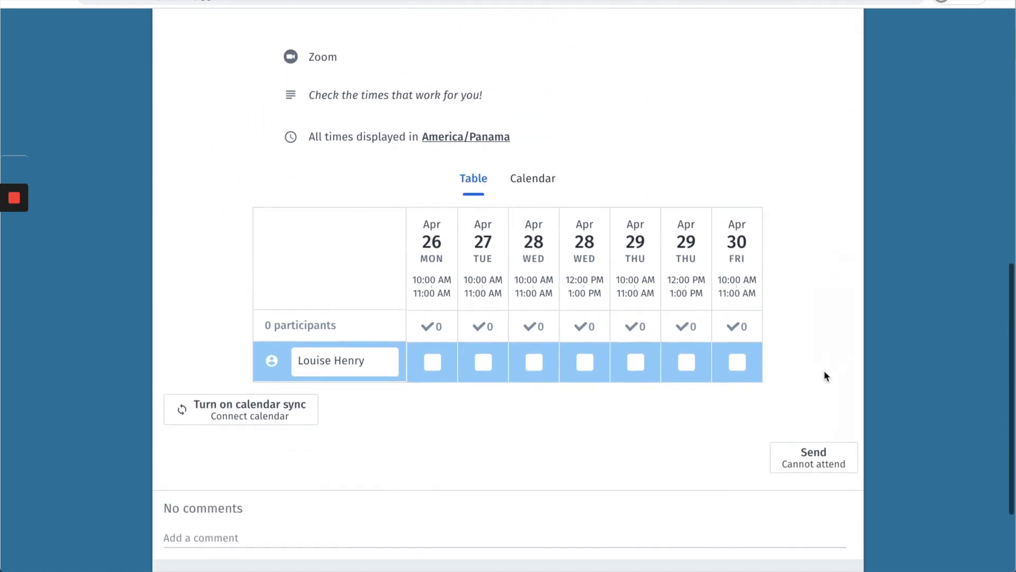
click(433, 364)
click(484, 363)
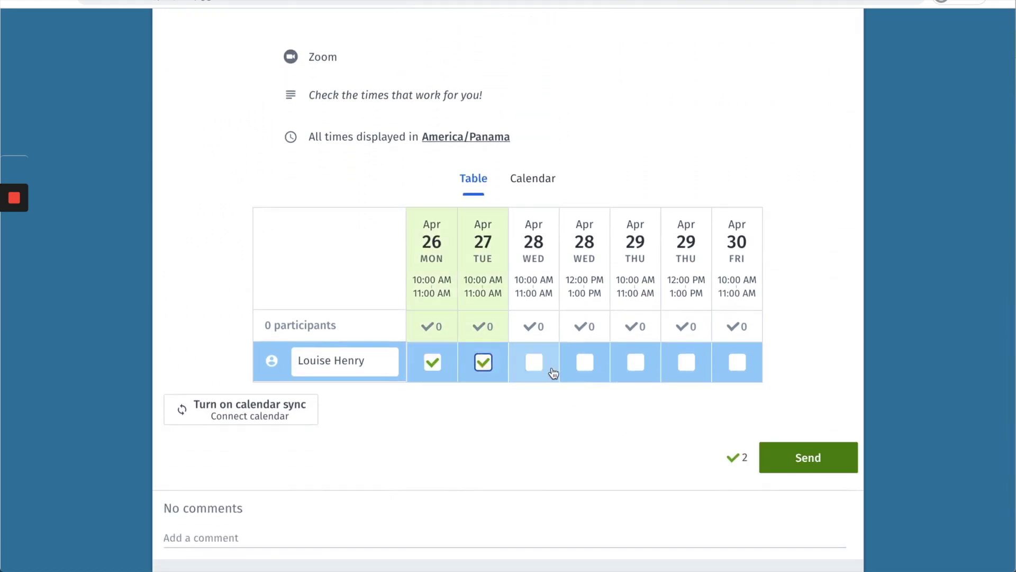
click(534, 363)
click(587, 365)
click(636, 363)
click(687, 363)
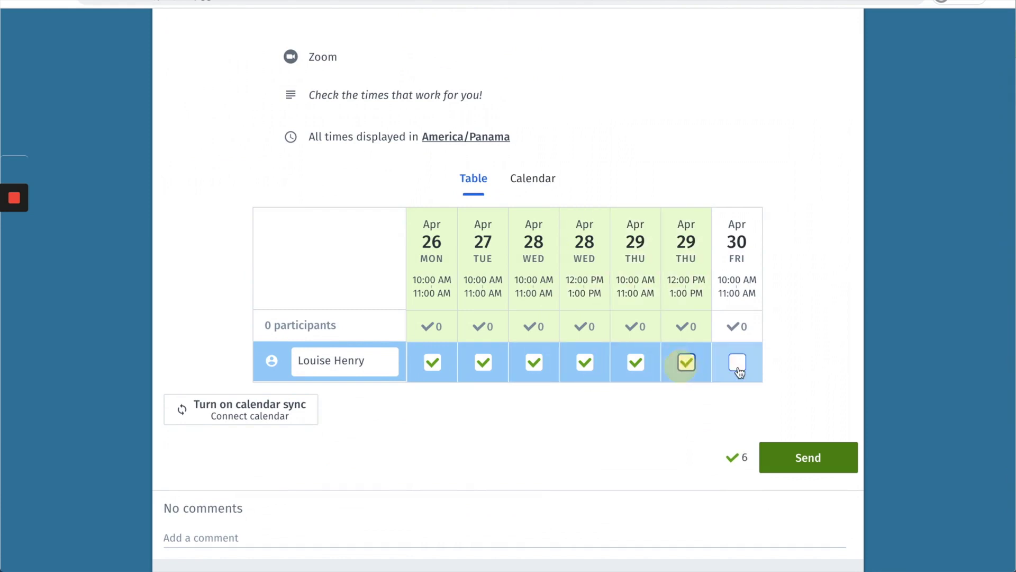
click(737, 364)
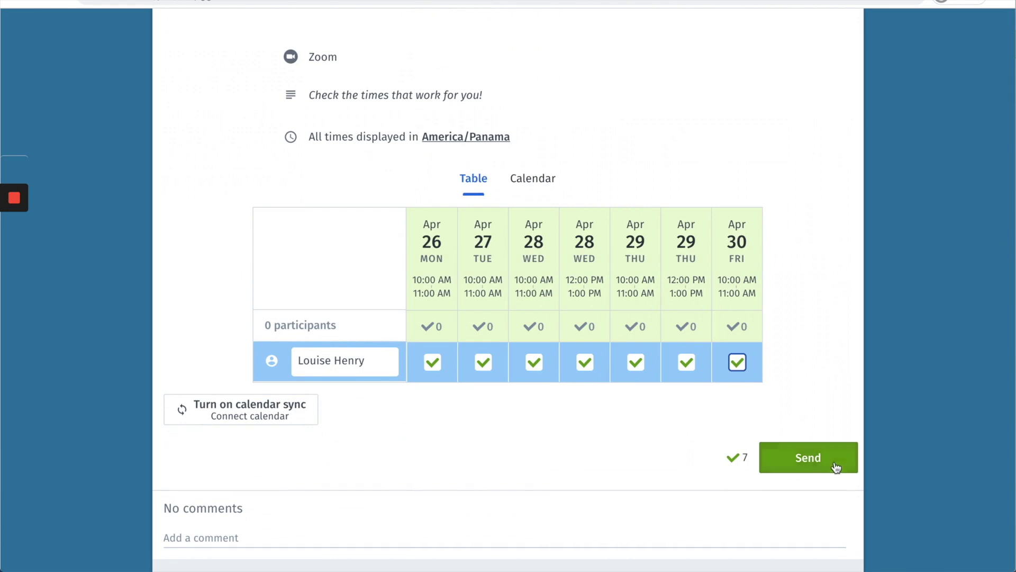
click(815, 458)
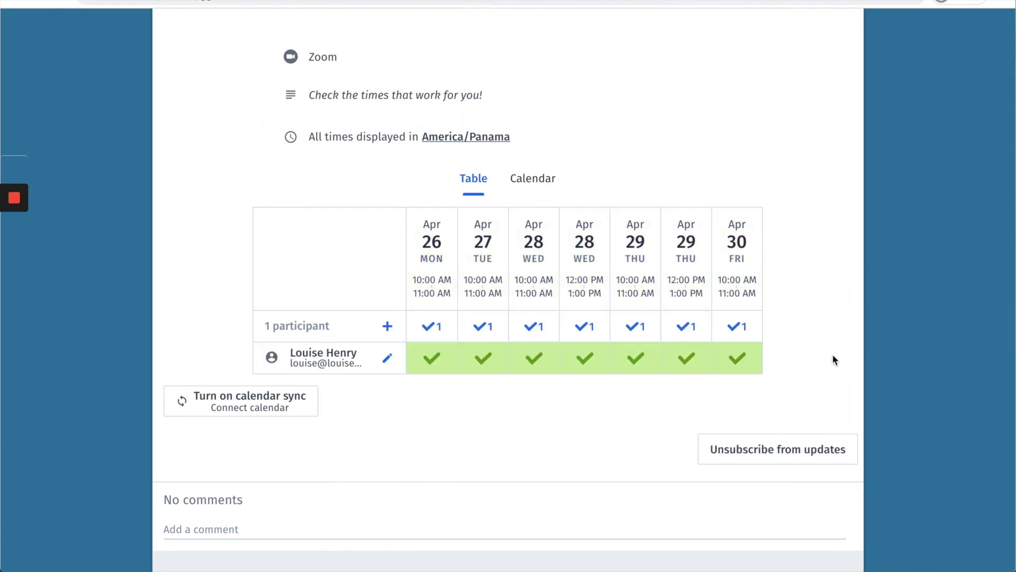
scroll(832, 359, up, 7)
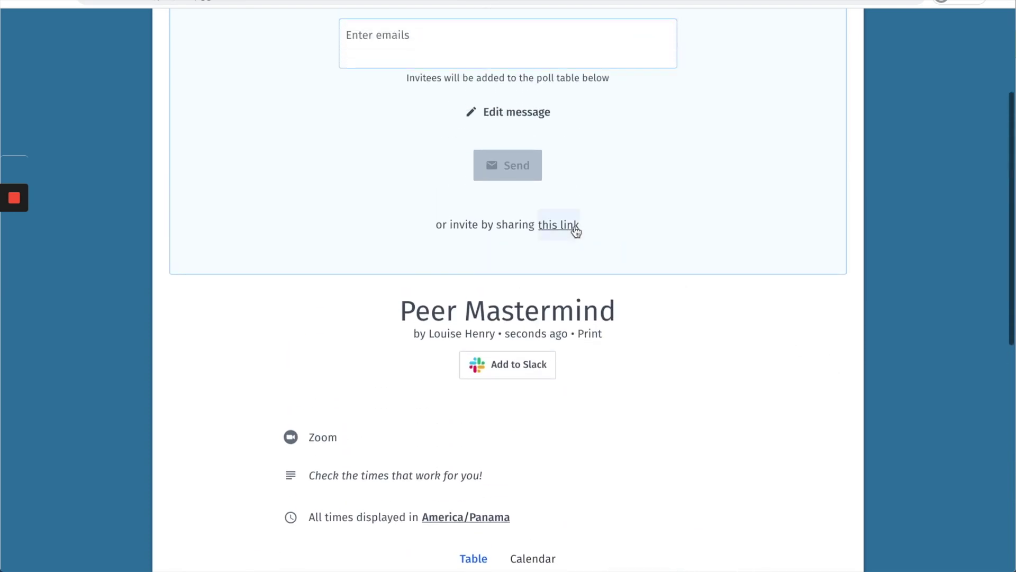
Step: Reveal the poll's shareable link and copy it
click(567, 226)
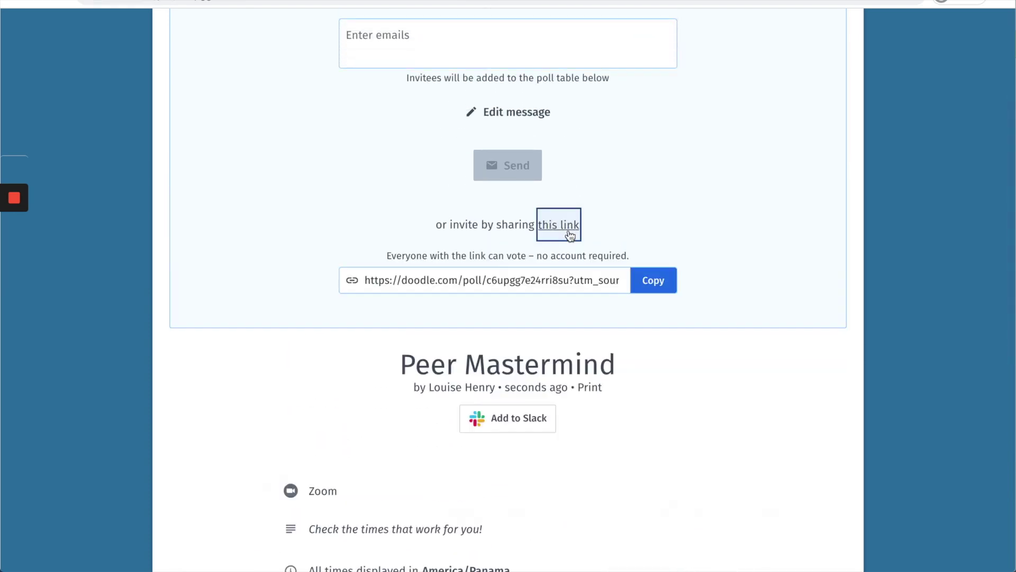
click(652, 280)
scroll(886, 339, down, 1)
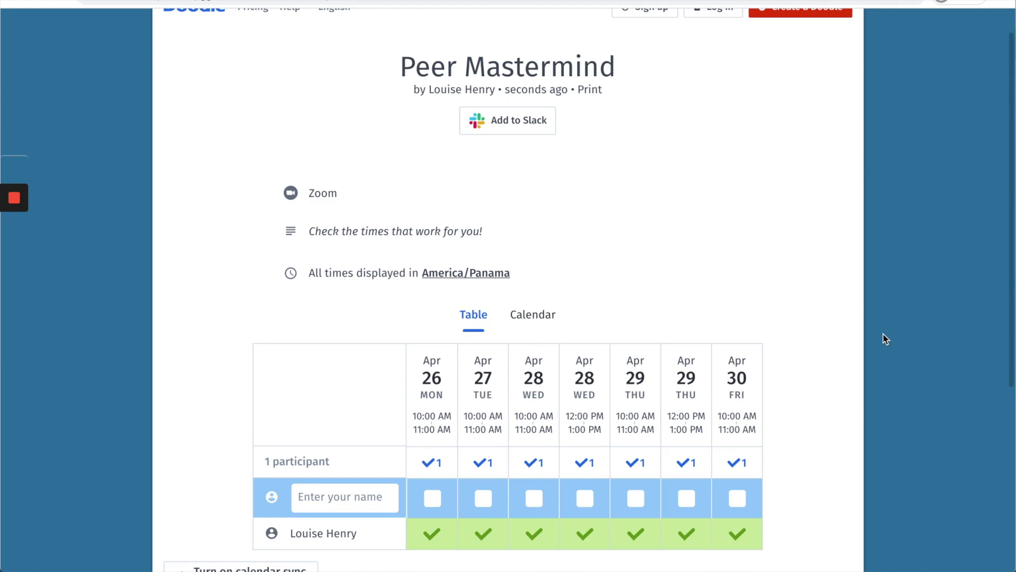
Step: Add a participant's name and vote yes for Apr 26, Apr 28 10 AM and Apr 29 10 AM
scroll(886, 339, down, 3)
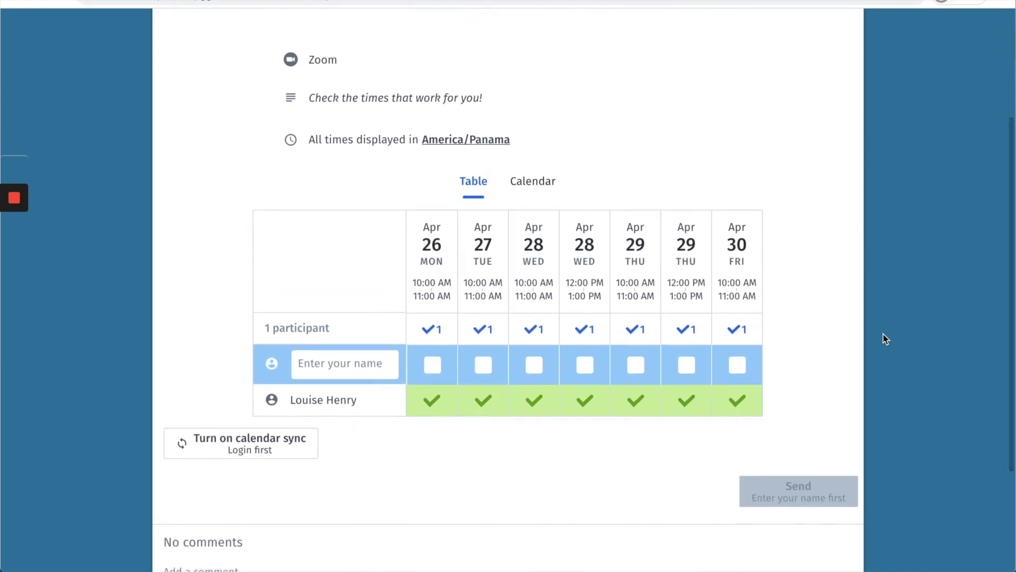
click(342, 365)
text(N)
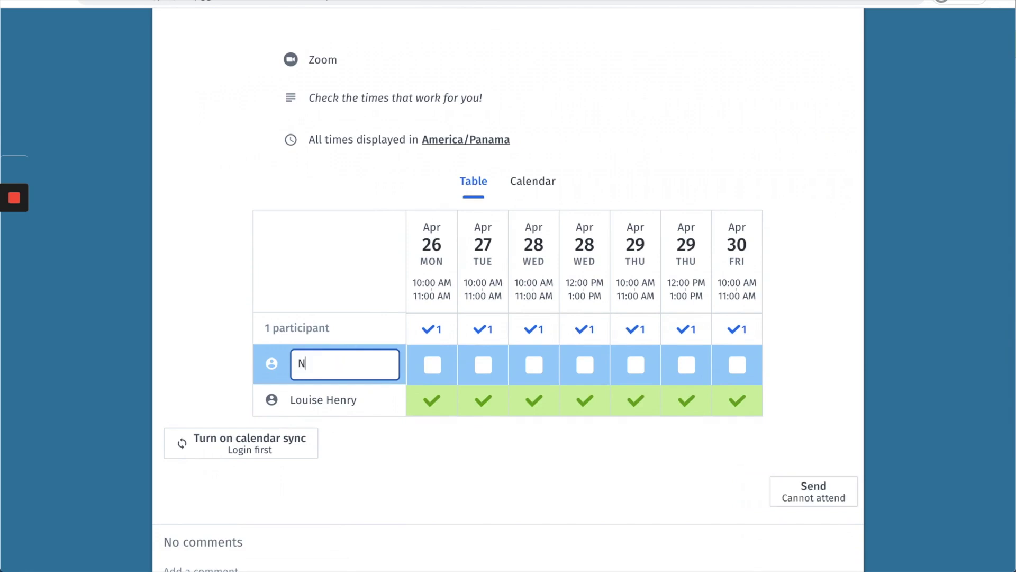
text(iamh)
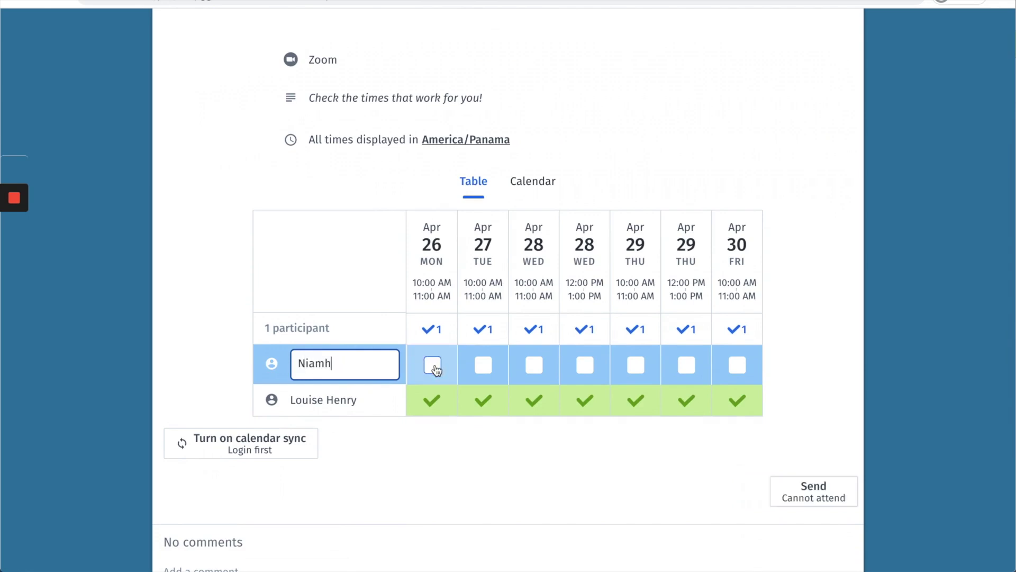
click(434, 367)
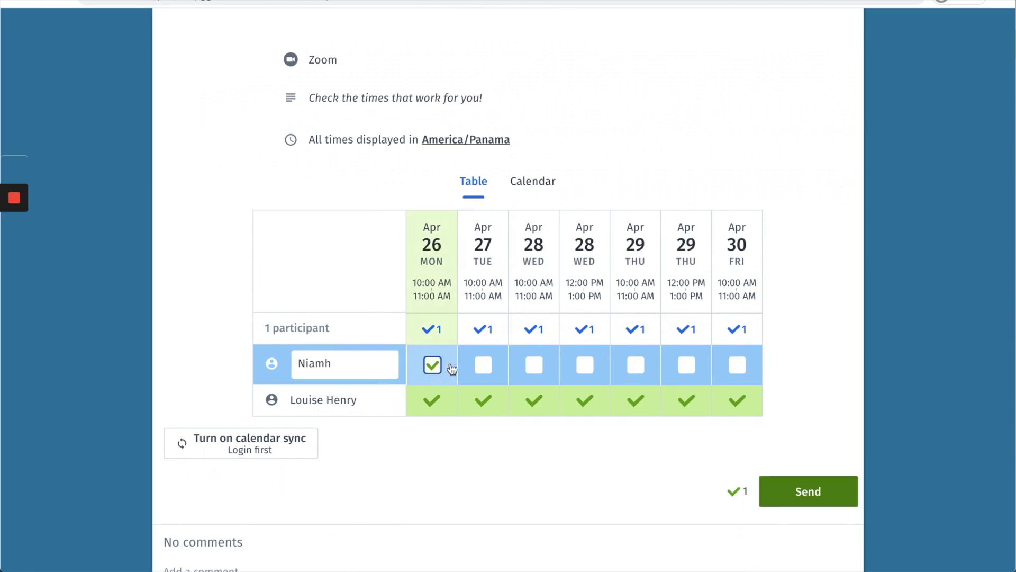
click(534, 366)
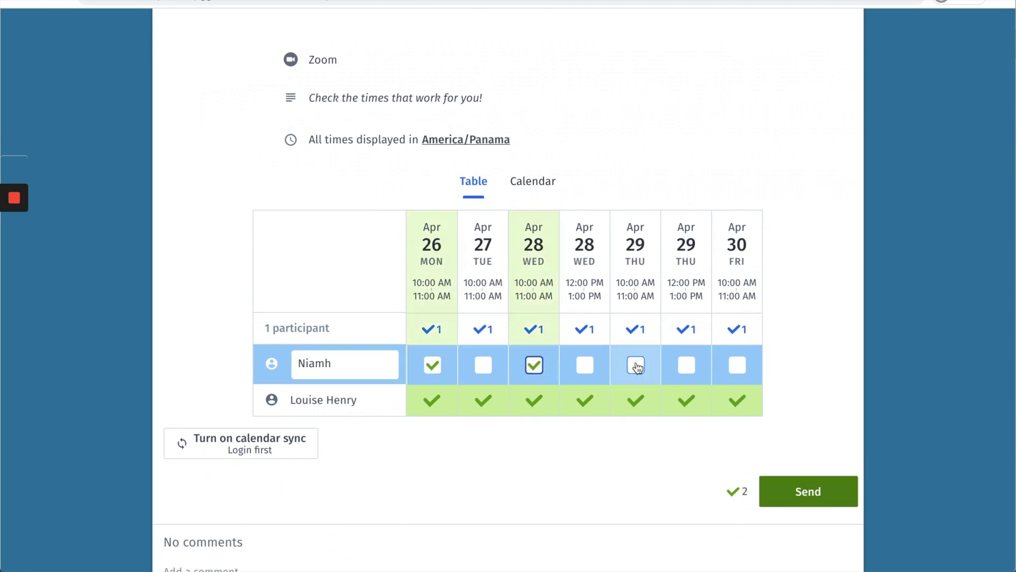
click(636, 366)
click(805, 493)
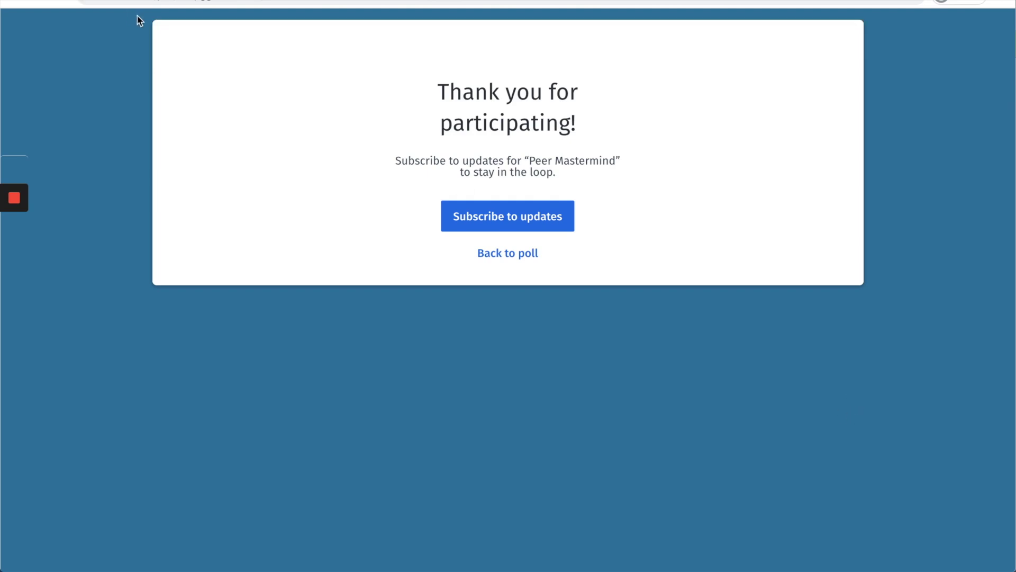
Step: Return to the poll and submit a third participant's vote for the same three slots
key(alt+Left)
scroll(884, 271, down, 3)
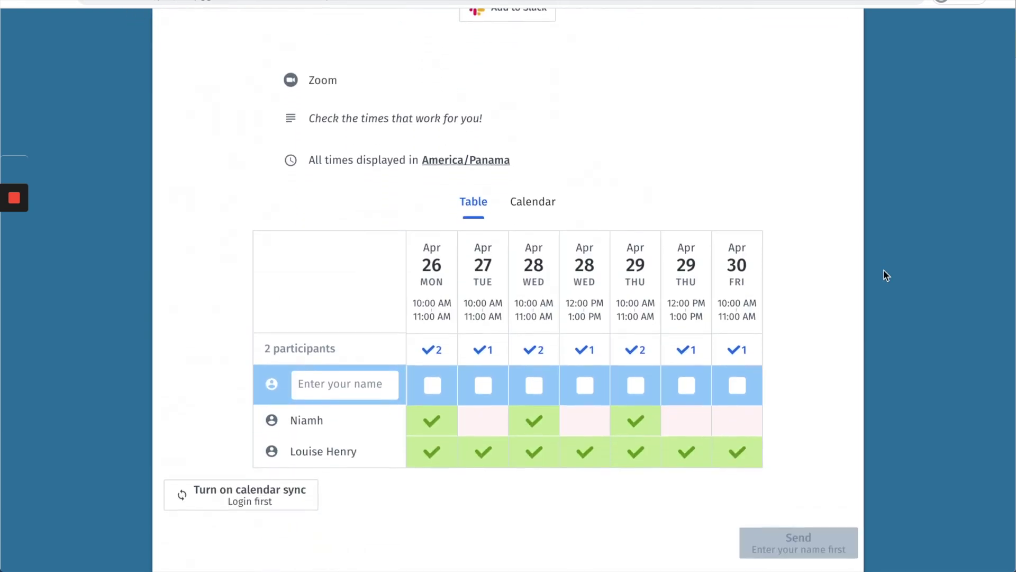
scroll(884, 271, down, 1)
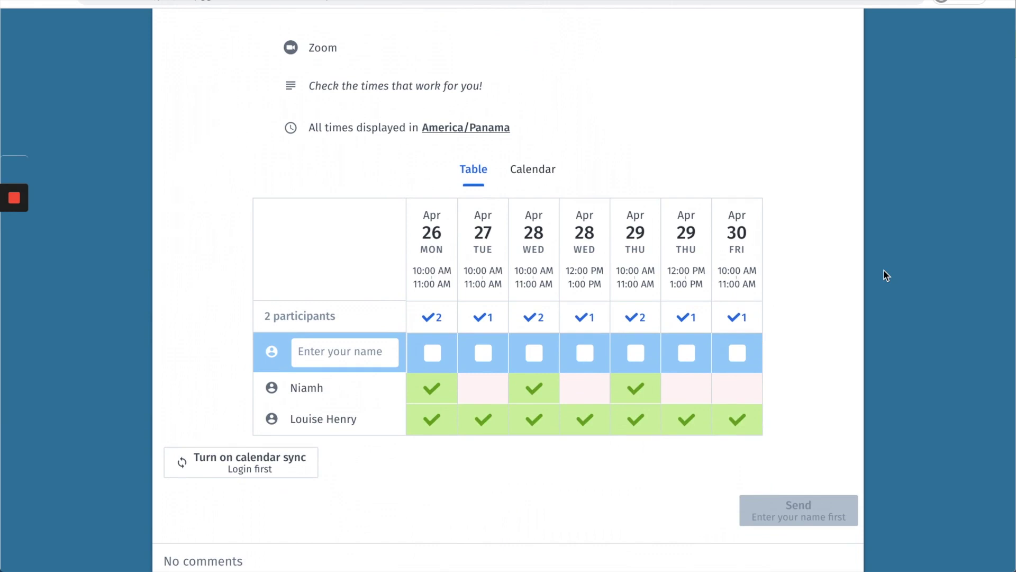
click(331, 351)
text(Taylor)
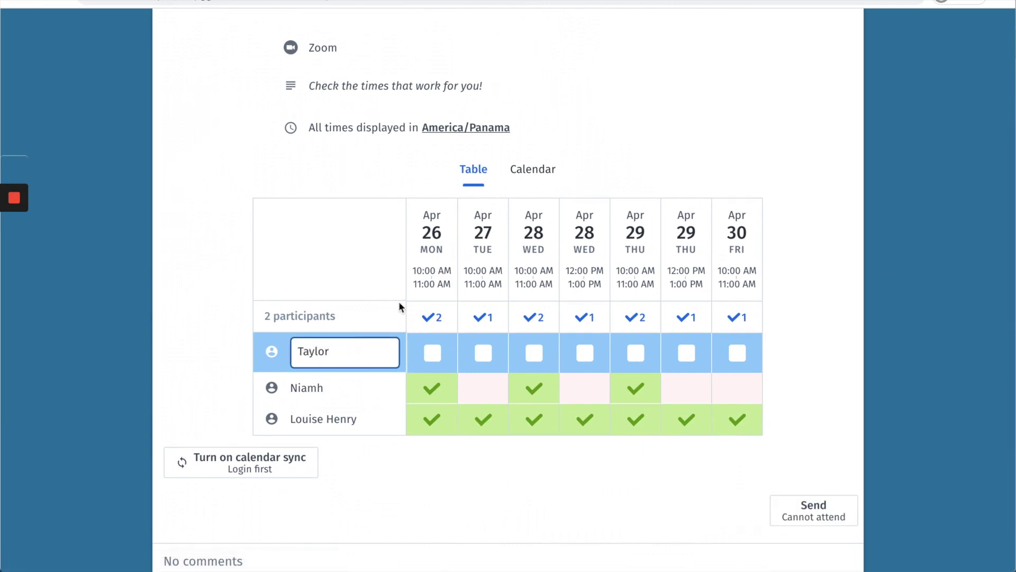
click(433, 352)
click(534, 352)
click(634, 354)
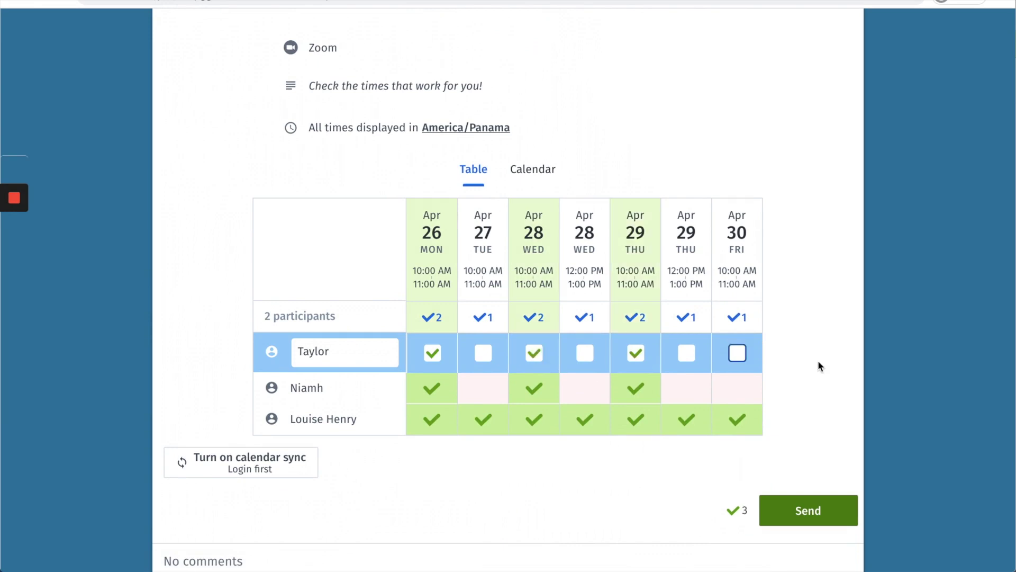
click(812, 523)
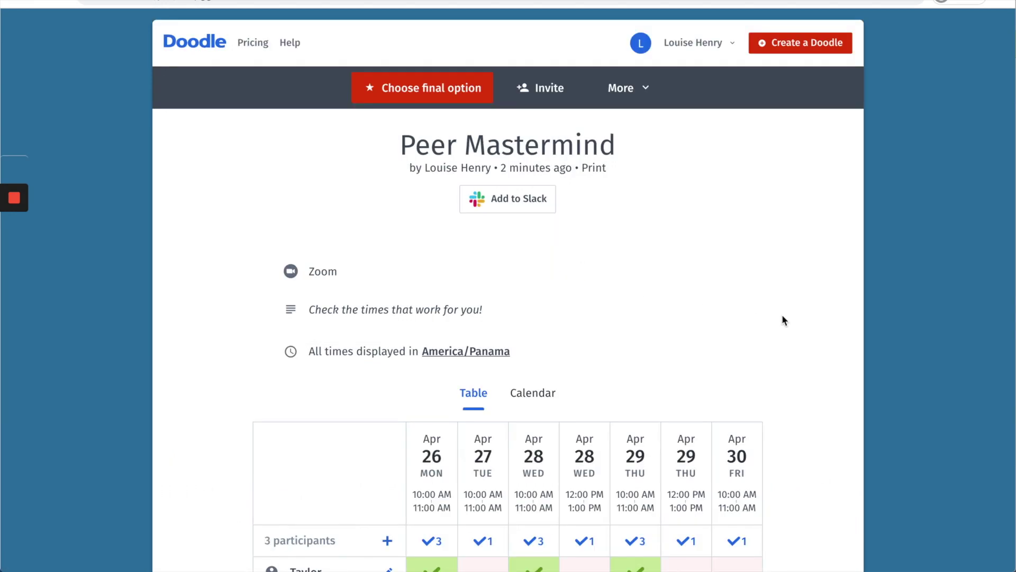
Step: Replace the suggested Apr 26 option with Apr 28 10:00–11:00 AM as the final time and close the poll
scroll(783, 317, down, 4)
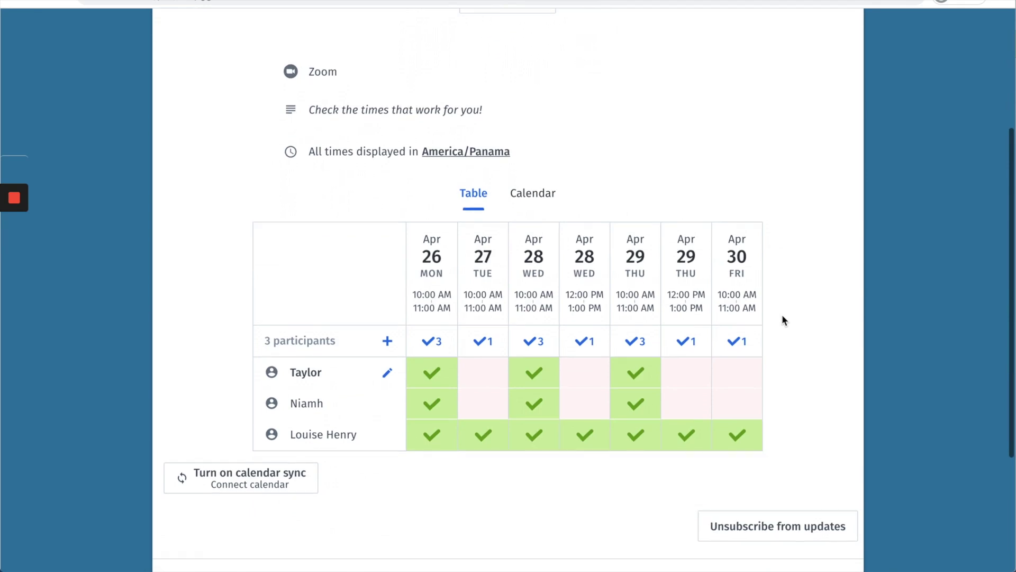
scroll(783, 316, down, 1)
scroll(782, 317, up, 5)
scroll(783, 317, down, 1)
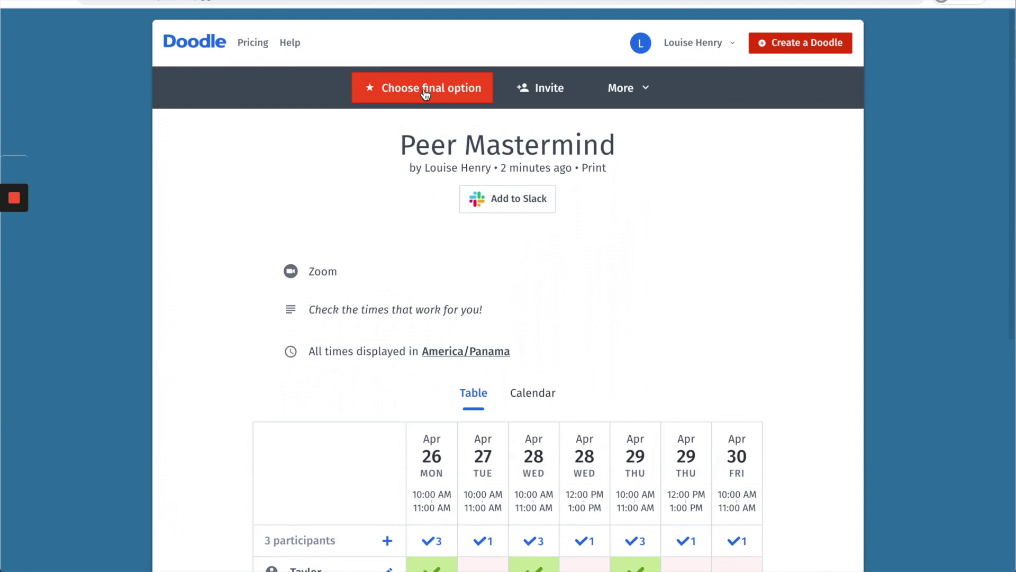
click(425, 94)
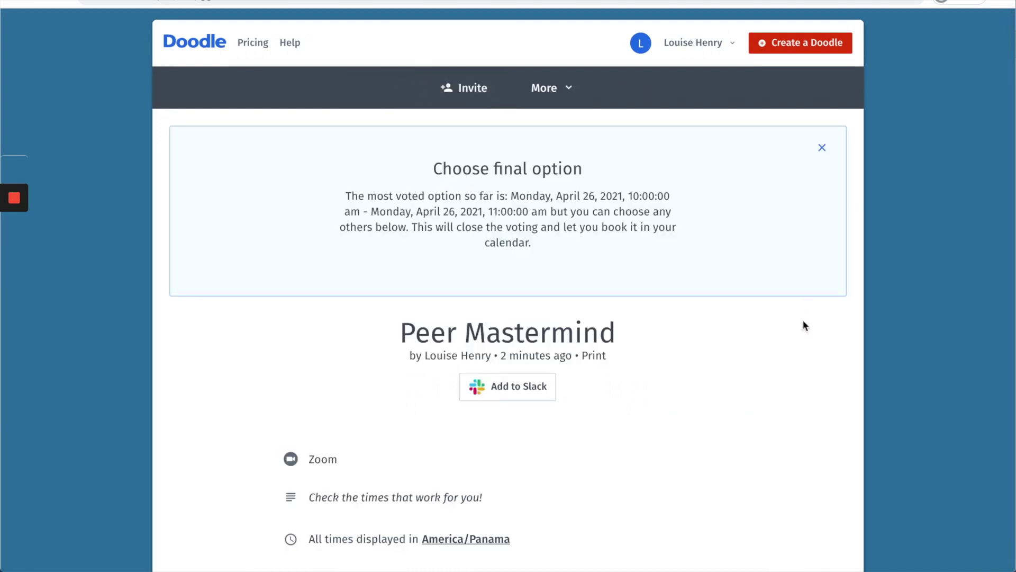
scroll(803, 317, down, 3)
scroll(803, 323, down, 5)
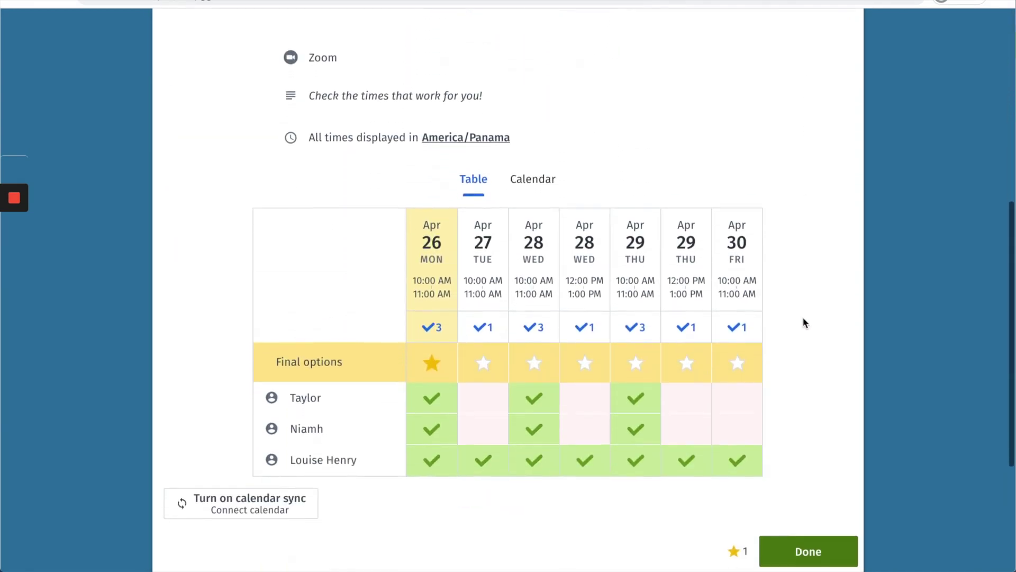
click(432, 331)
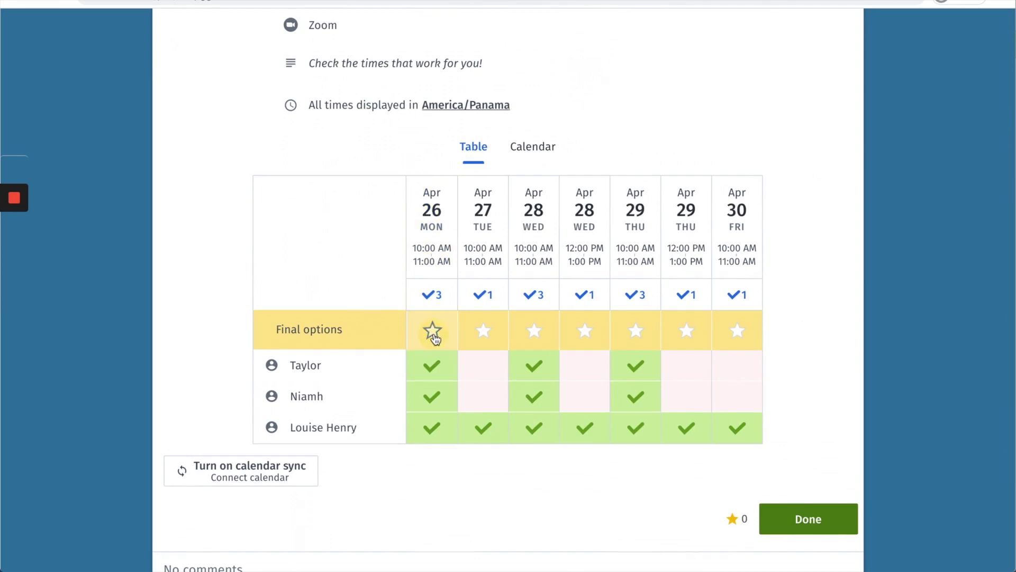
click(534, 330)
click(794, 518)
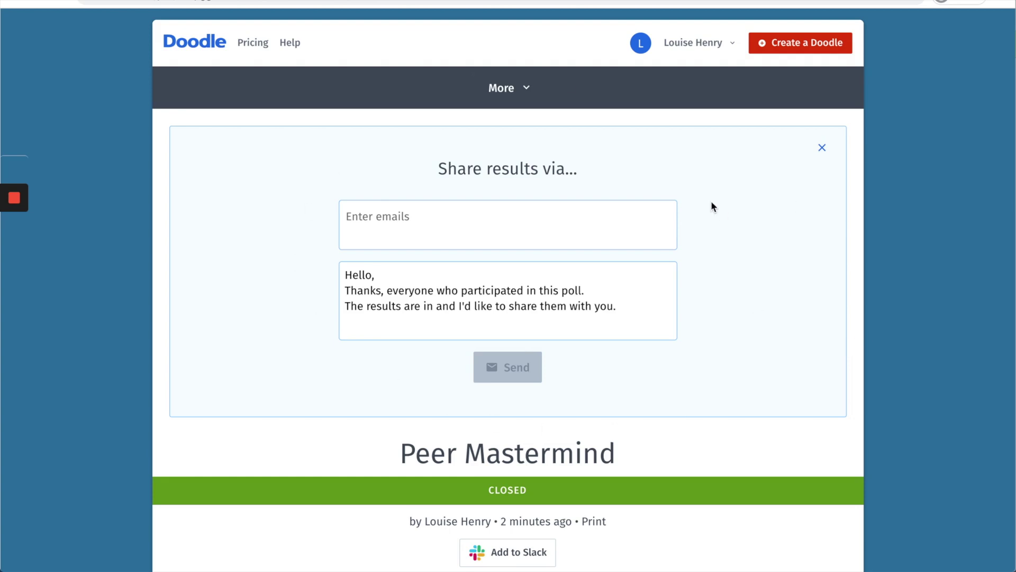
Step: Begin the results email with 'Hey everyone! Thanks for voting.'
scroll(711, 202, down, 8)
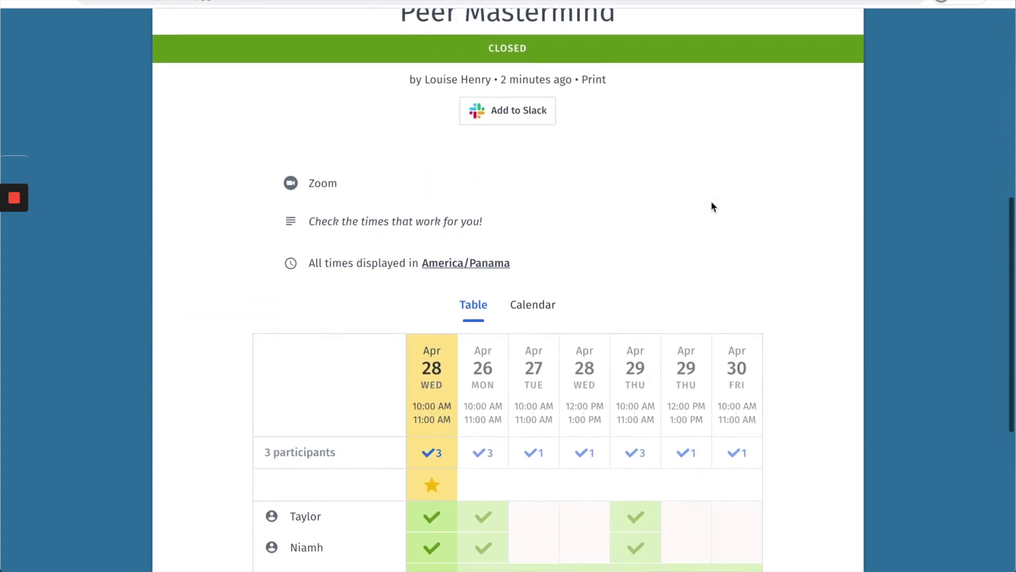
scroll(712, 205, down, 2)
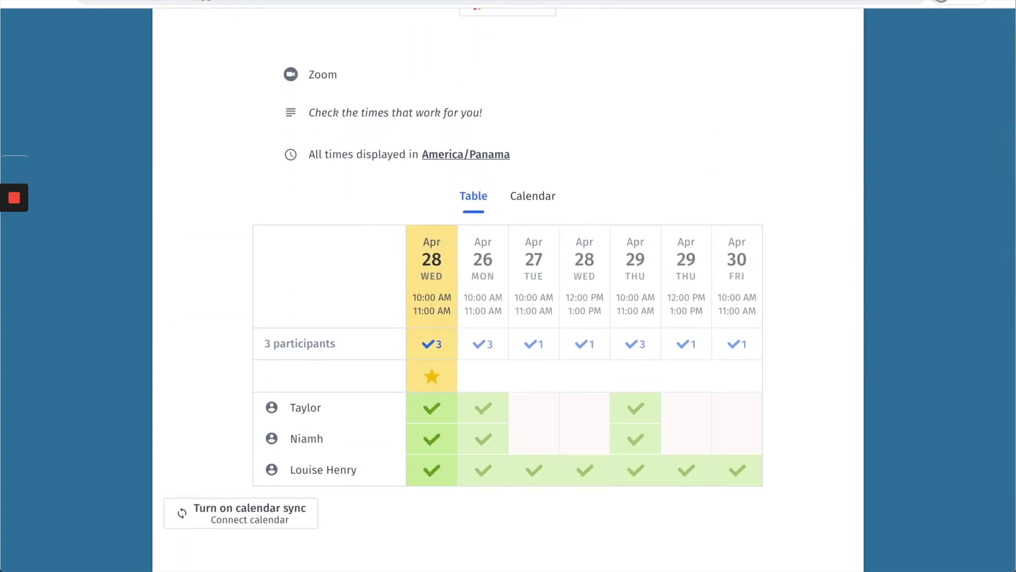
text(nks for )
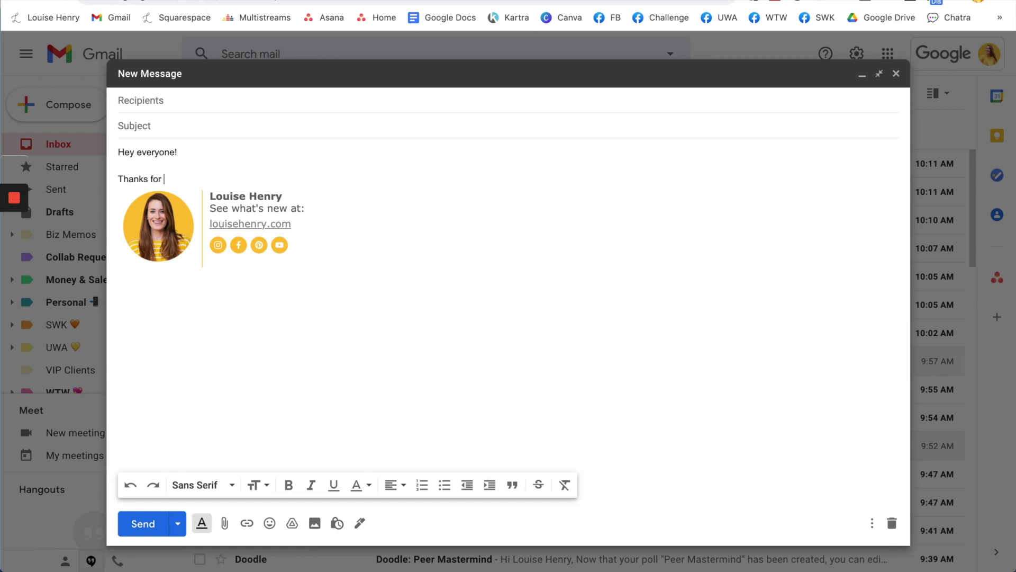
text(voting.)
Step: Add lines 'The Peer Mastermind will be held on Wednesday, April 28th at 10am CST.' and 'Here's the Zoom link:'
key(Return)
key(Return)
text(The Peer Masterm)
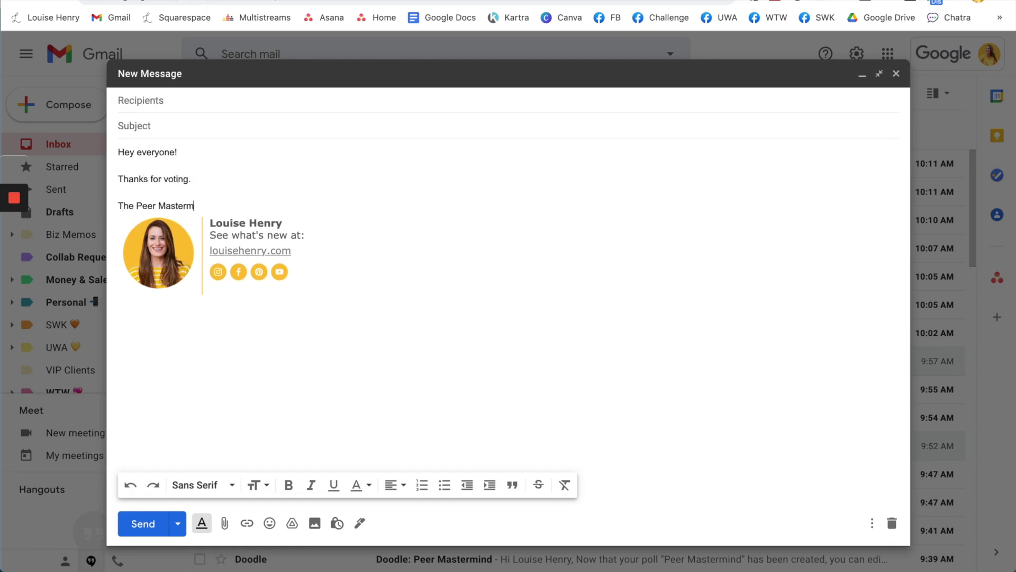
text(ind will be held on Wednesday, April 28th at 10am CST.)
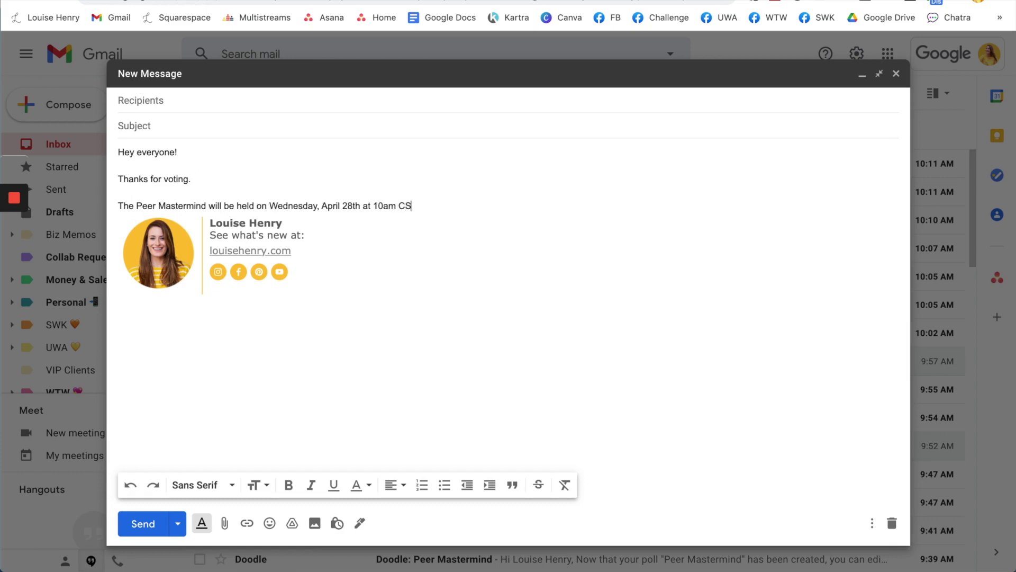
key(Return)
key(Return)
text(Here's the Zoom link:)
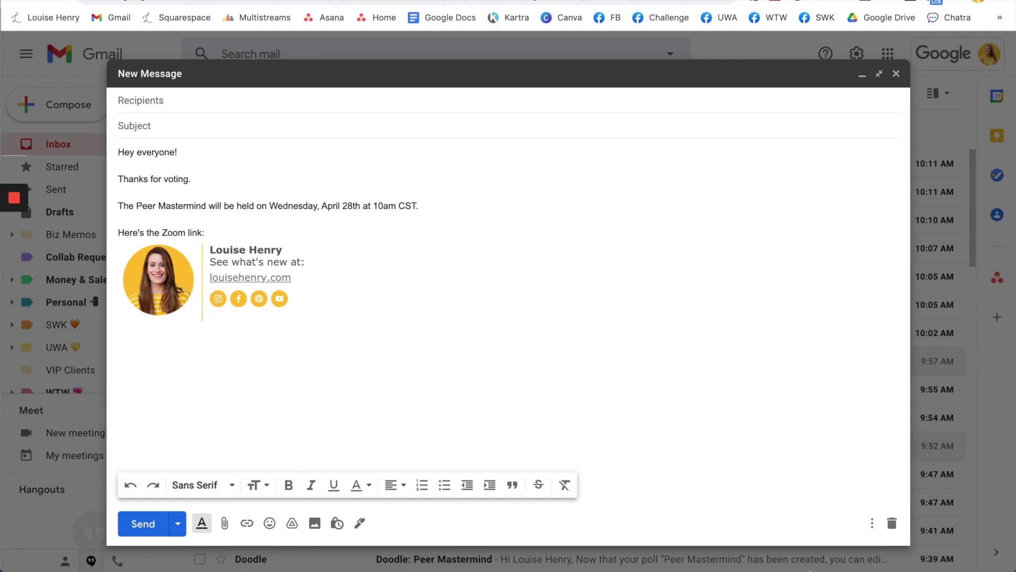
Step: Copy the Join Zoom Meeting URL from the personal meeting room's invitation
click(681, 535)
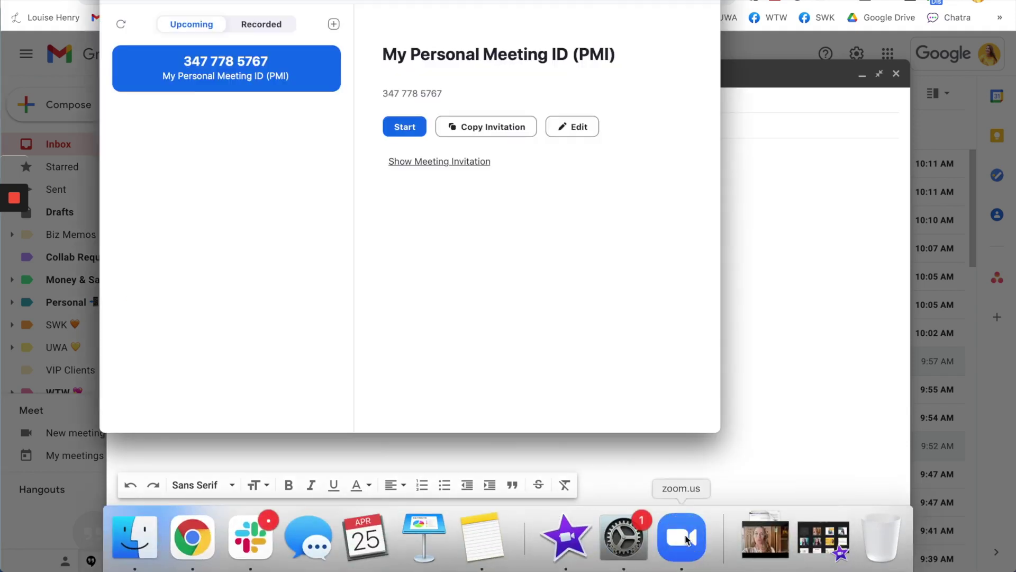
click(453, 161)
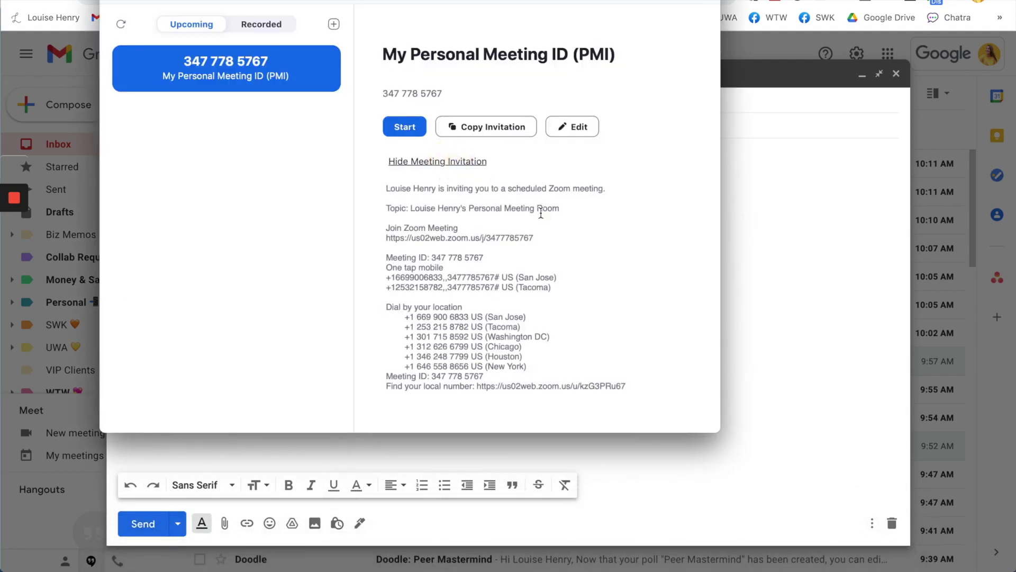
drag(533, 237, 382, 236)
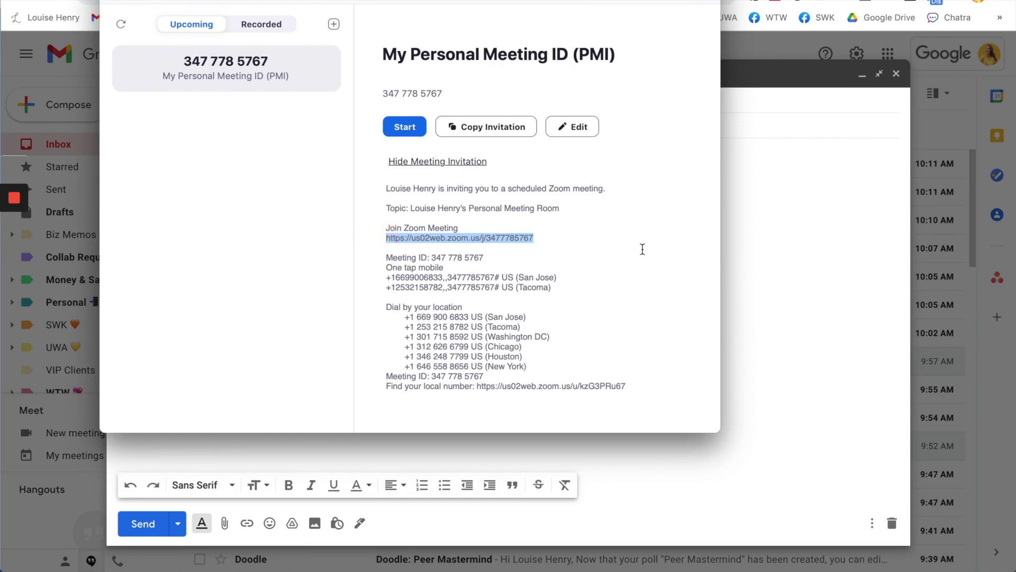
key(super+c)
click(744, 250)
Step: Paste the Zoom link, sign off with 'See you soon!', and set the subject 'Peer Mastermind!'
key(super+v)
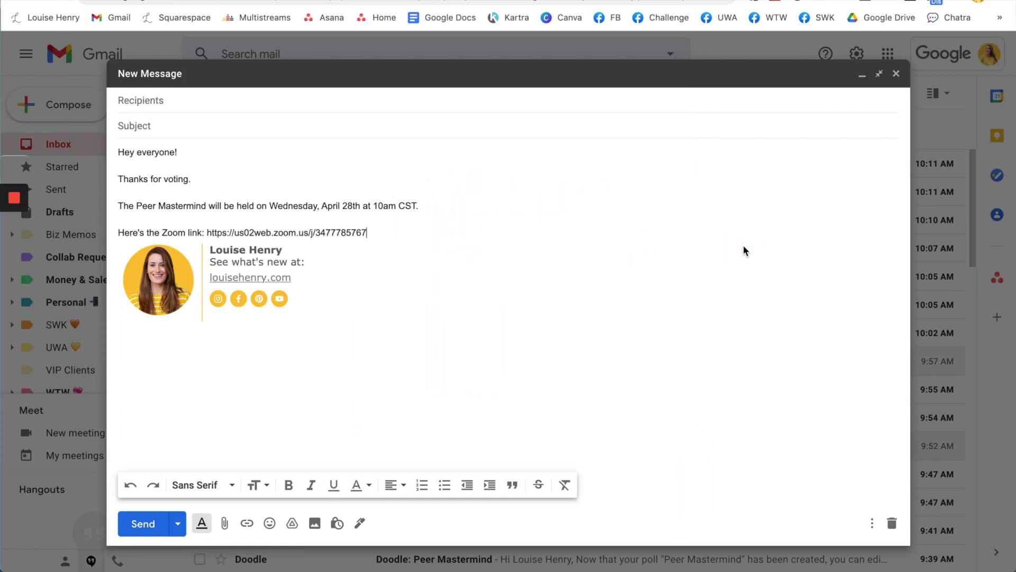
key(Return)
text(See you )
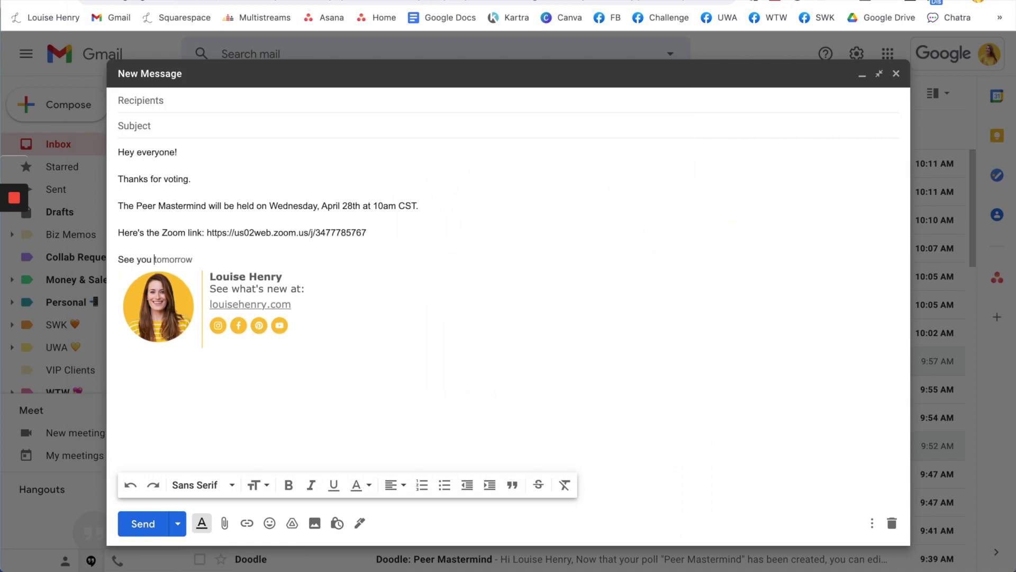
text(soon!)
key(Return)
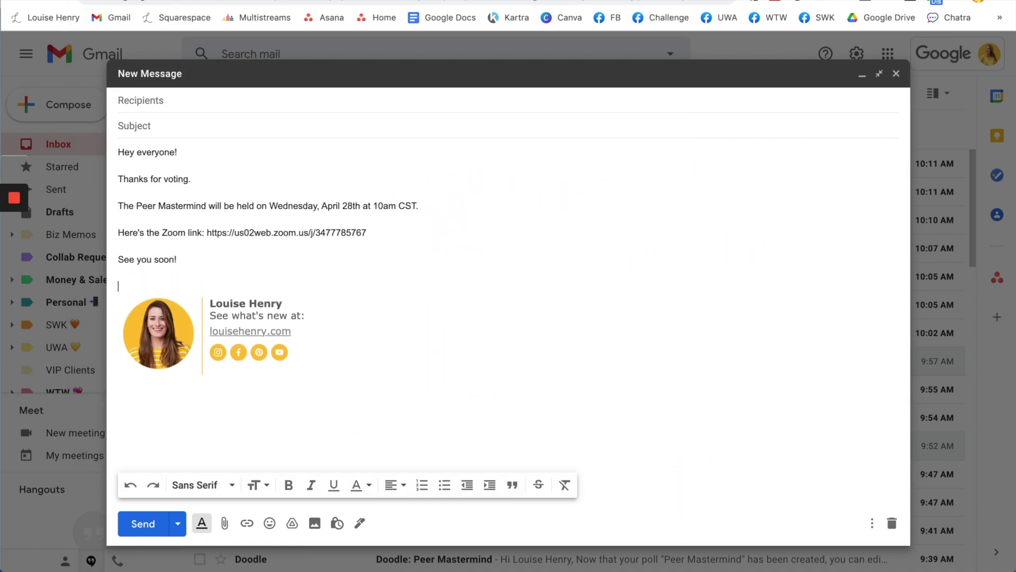
key(BackSpace)
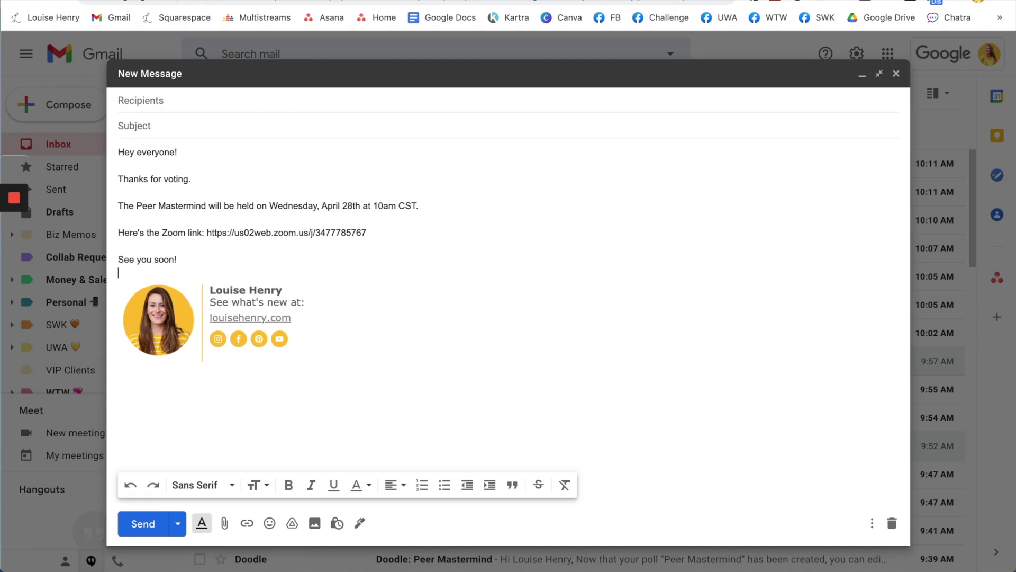
click(163, 125)
key(ctrl+v)
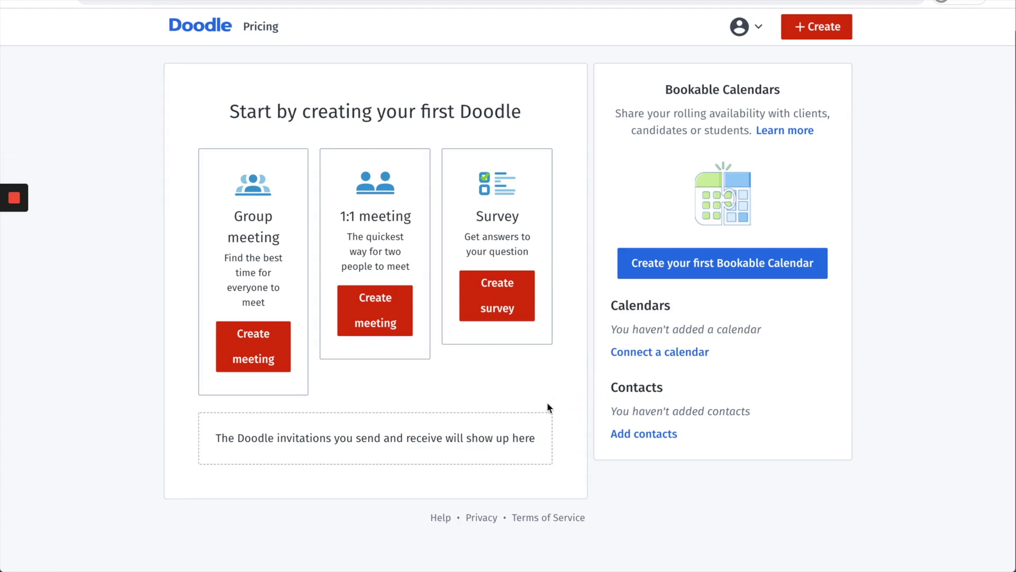
Step: Start a group poll titled 'Peer Mastermind' with a Zoom location holding the pasted link
click(275, 356)
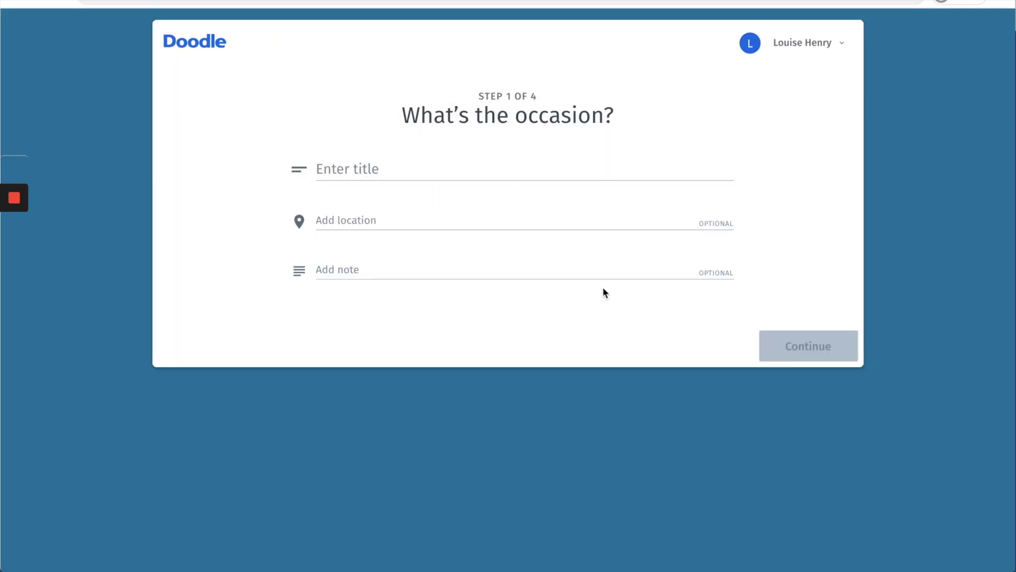
click(392, 164)
text(Peer )
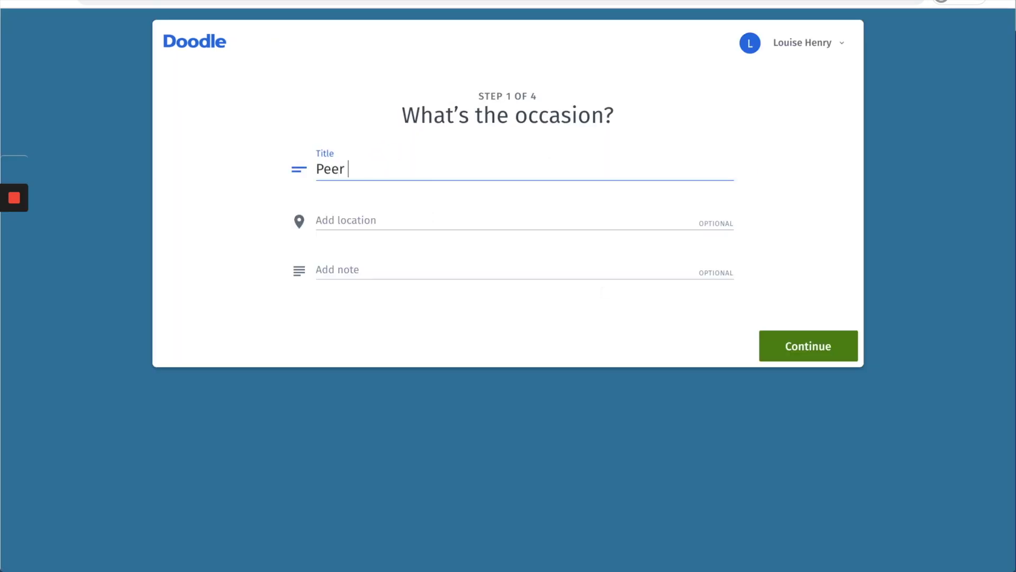
text(Mastermind)
key(Tab)
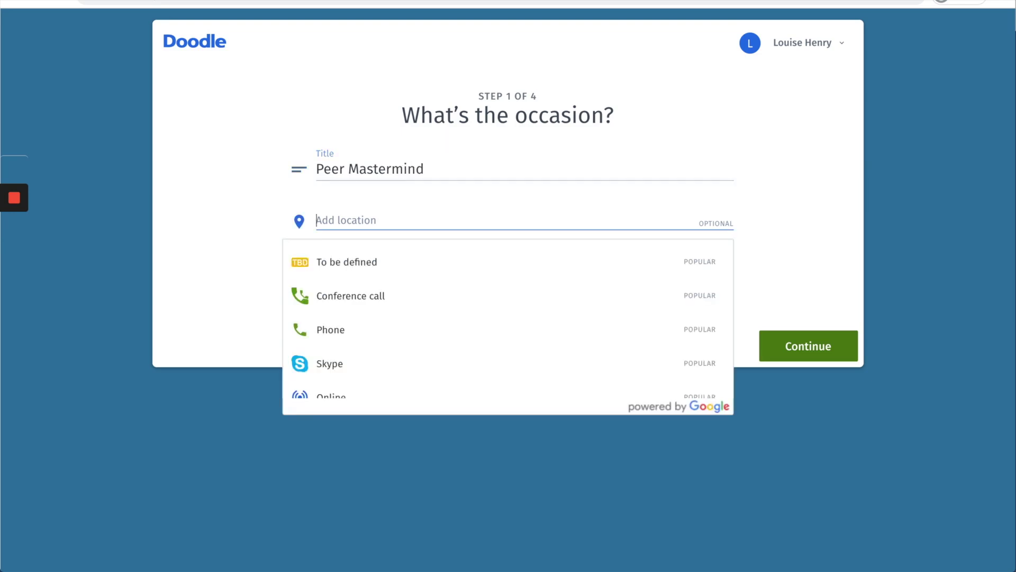
scroll(409, 334, down, 3)
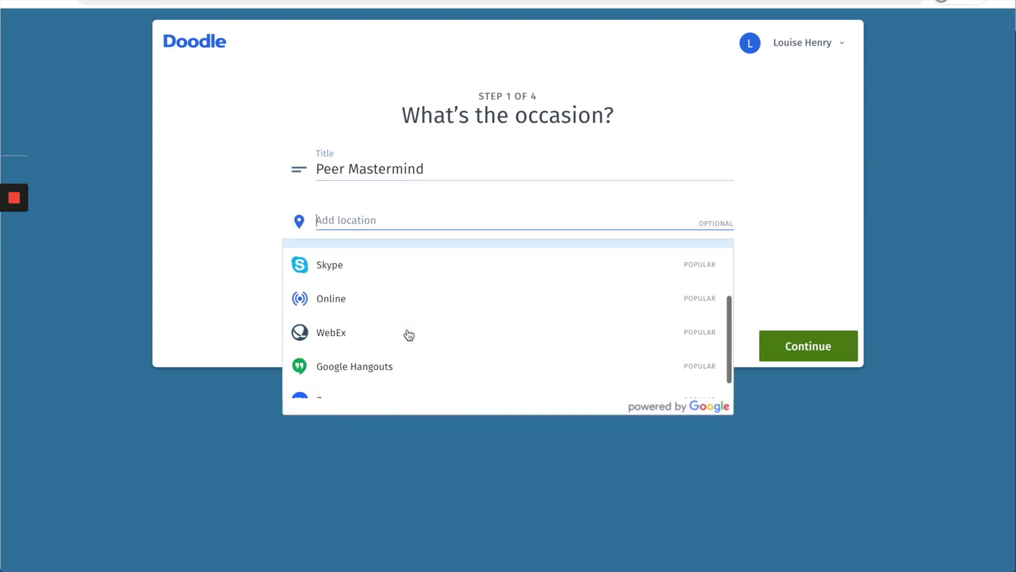
click(361, 376)
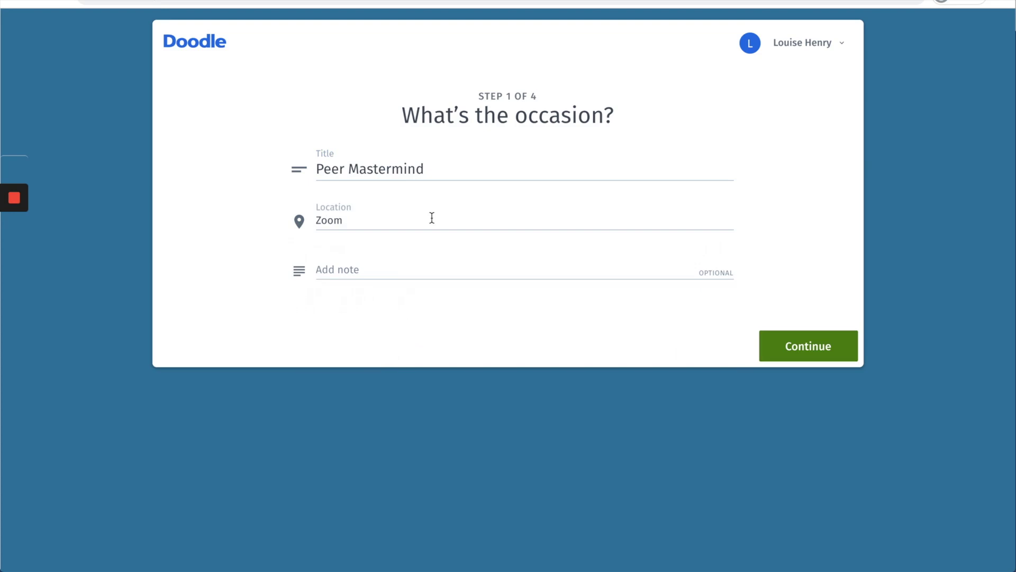
click(432, 217)
key(ctrl+v)
click(764, 225)
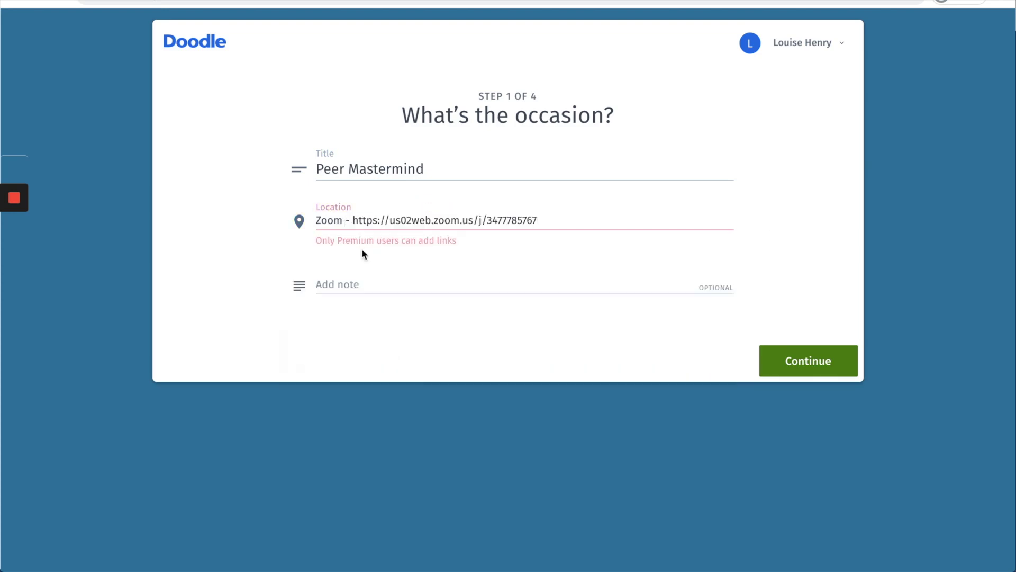
Step: Add a note asking participants to check the times that work for them
click(338, 287)
text(Check which )
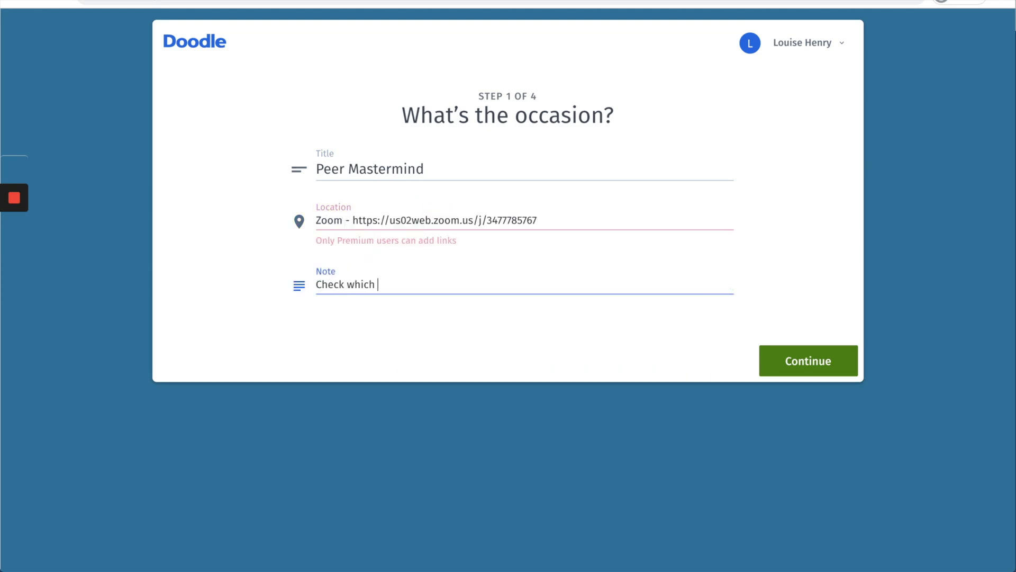
text(time )
text(work)
drag(353, 286, 427, 286)
key(BackSpace)
text(the times that work for you)
Step: Add options 10–11 AM Apr 26–27 and 10:15–11:15 AM Apr 28–30, then finish the poll
click(805, 365)
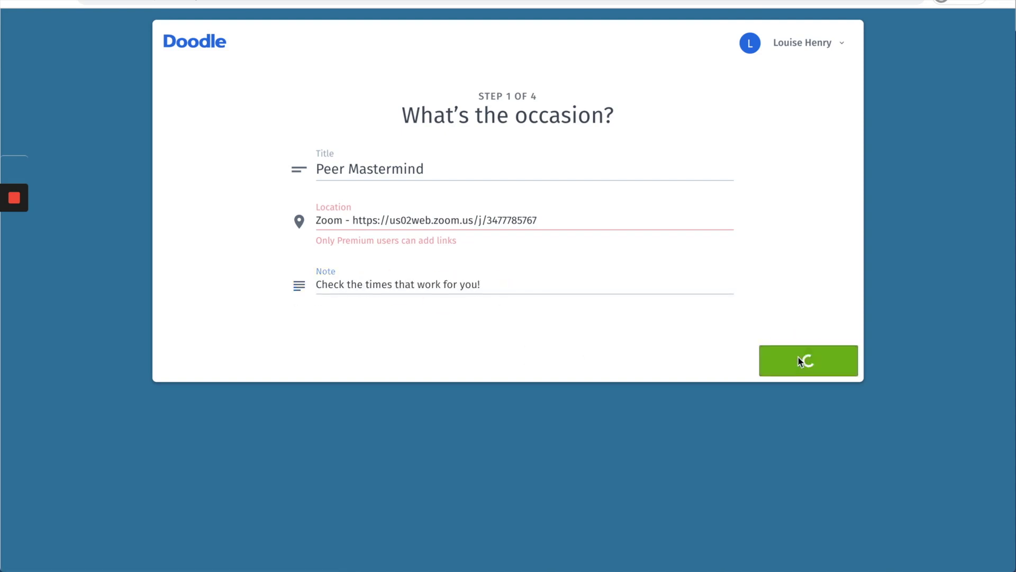
scroll(780, 366, down, 4)
key(Escape)
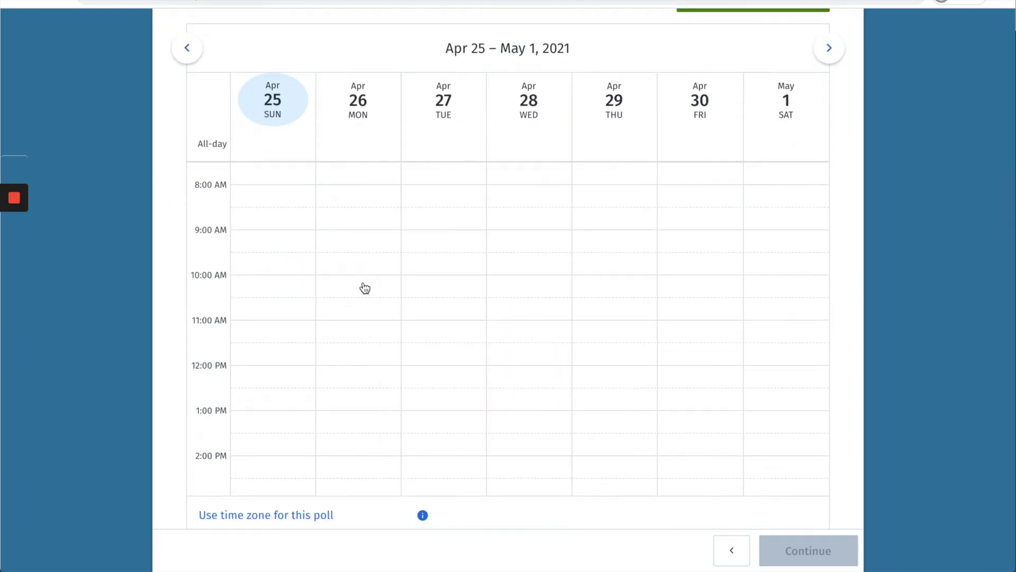
click(365, 288)
click(444, 289)
click(532, 295)
click(617, 295)
click(697, 297)
scroll(760, 359, down, 1)
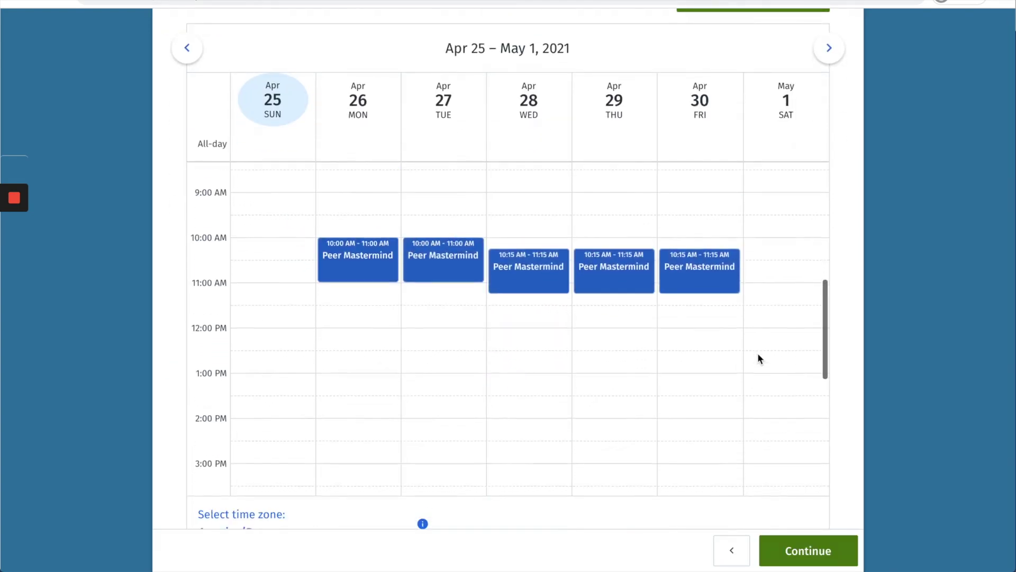
scroll(758, 358, down, 1)
click(805, 554)
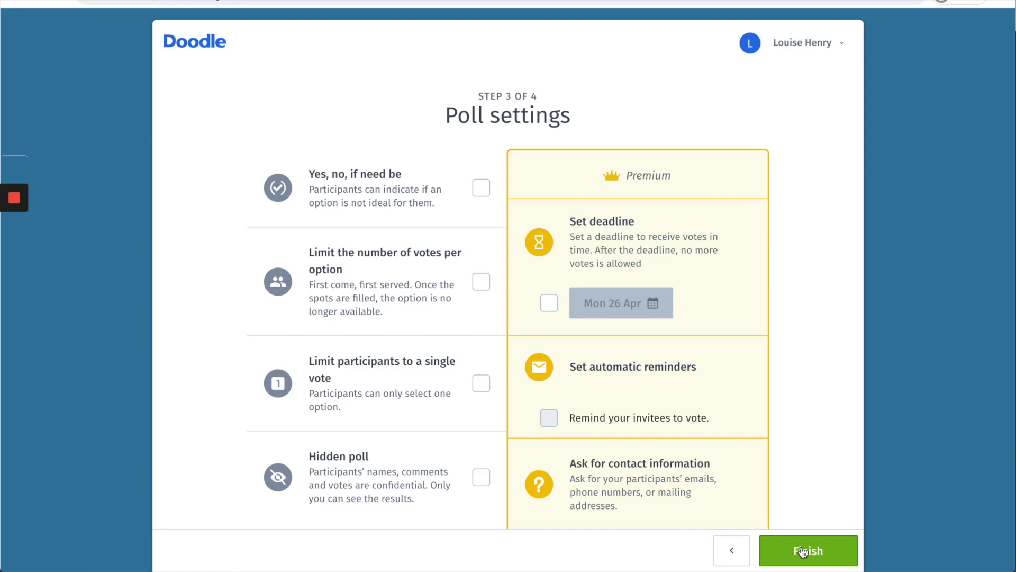
click(804, 552)
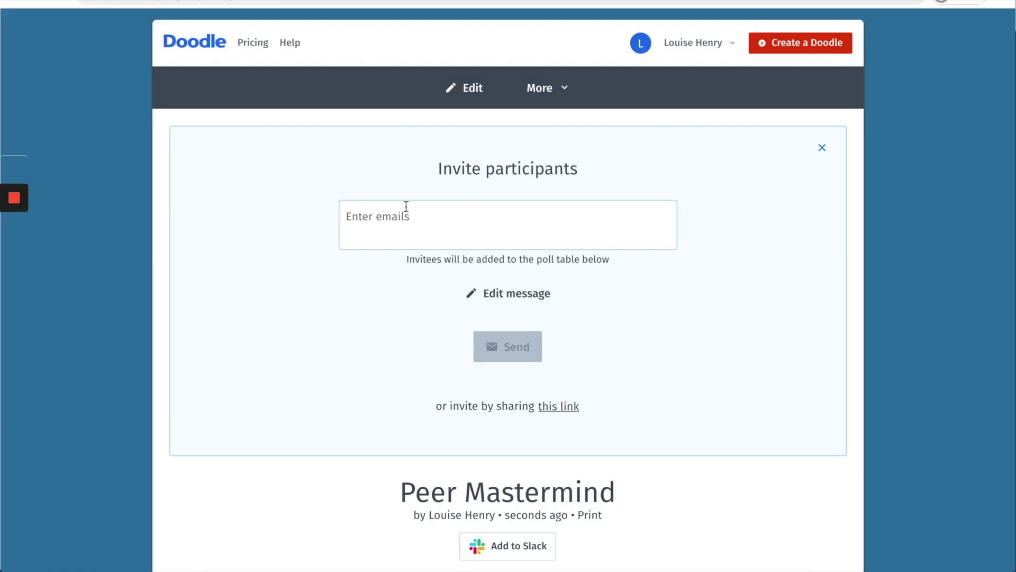
Step: Enter an invitee's email address and dismiss the contact suggestions offer
click(399, 214)
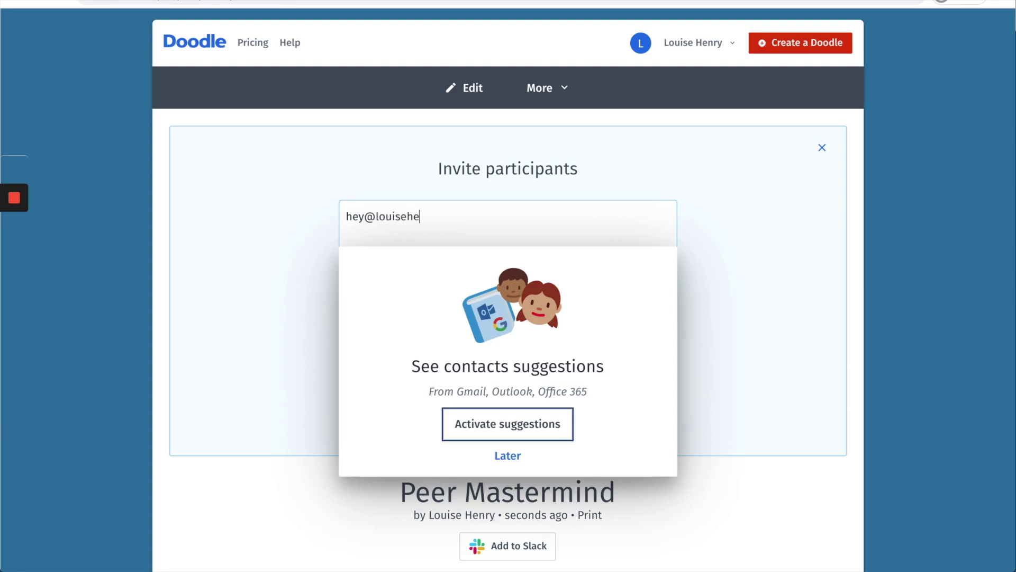
click(507, 455)
scroll(716, 351, down, 9)
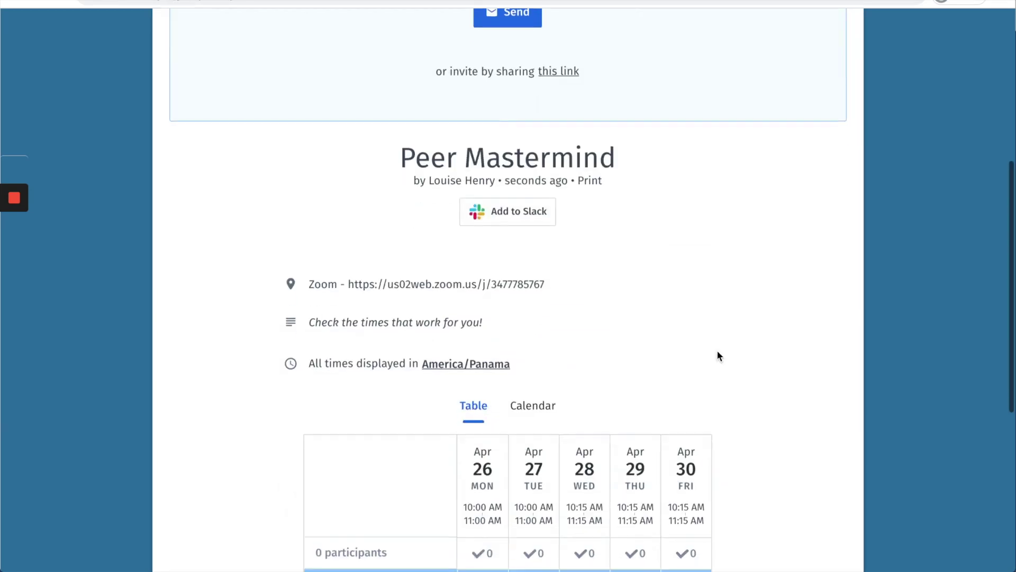
Step: Mark Apr 26, 27, 28, 29 and 30 as available in your row and send
click(483, 445)
click(534, 445)
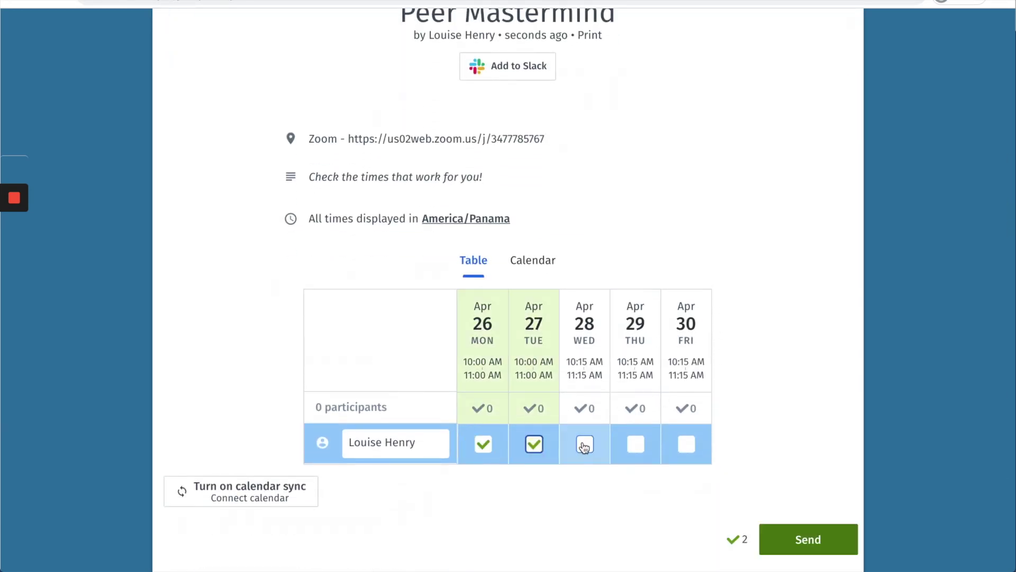
click(583, 445)
click(642, 448)
click(687, 446)
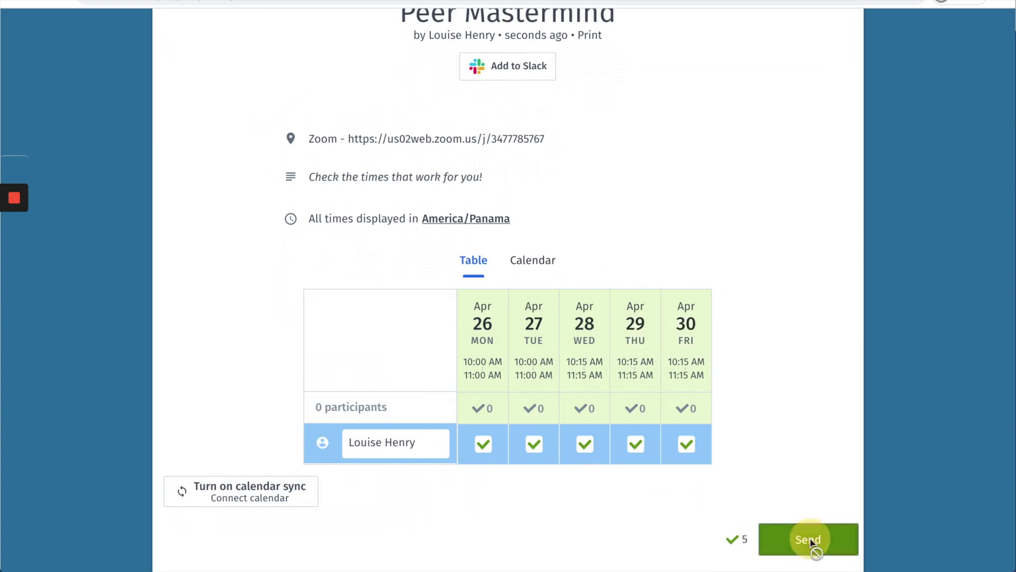
click(808, 539)
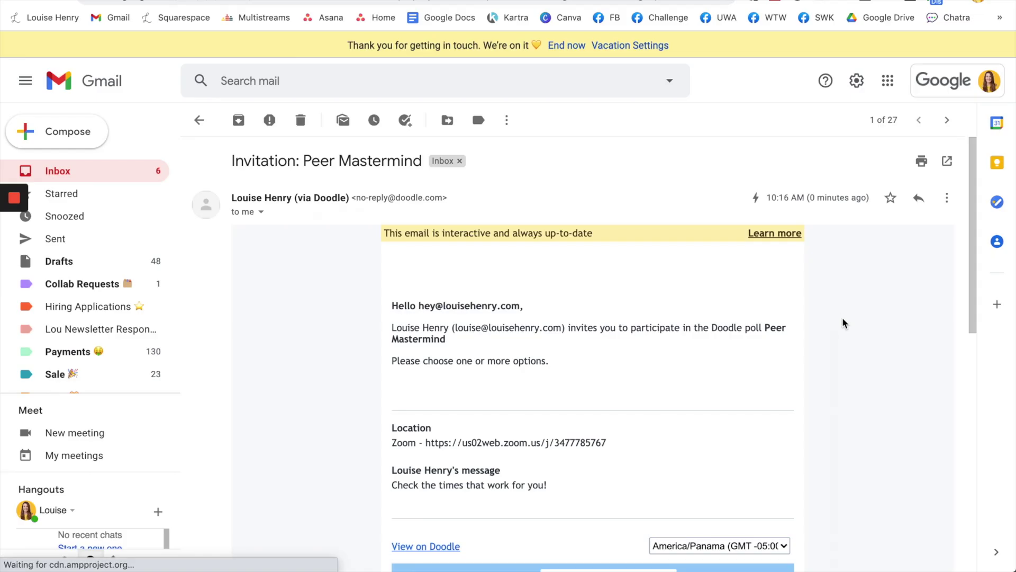
scroll(843, 317, down, 3)
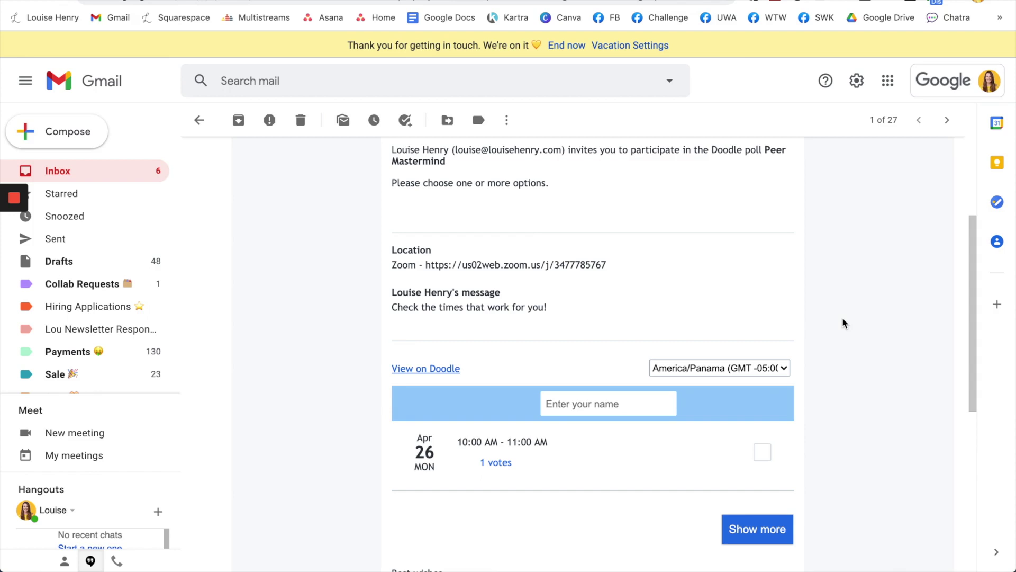
Step: Expand all five dates in the emailed poll and tick Apr 26, 27 and 28
scroll(845, 323, down, 3)
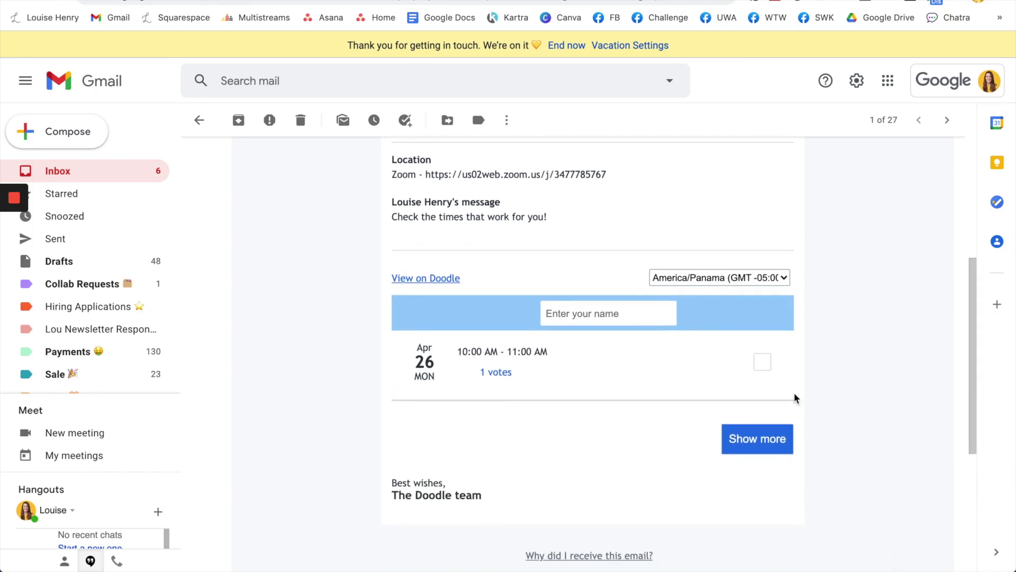
click(773, 444)
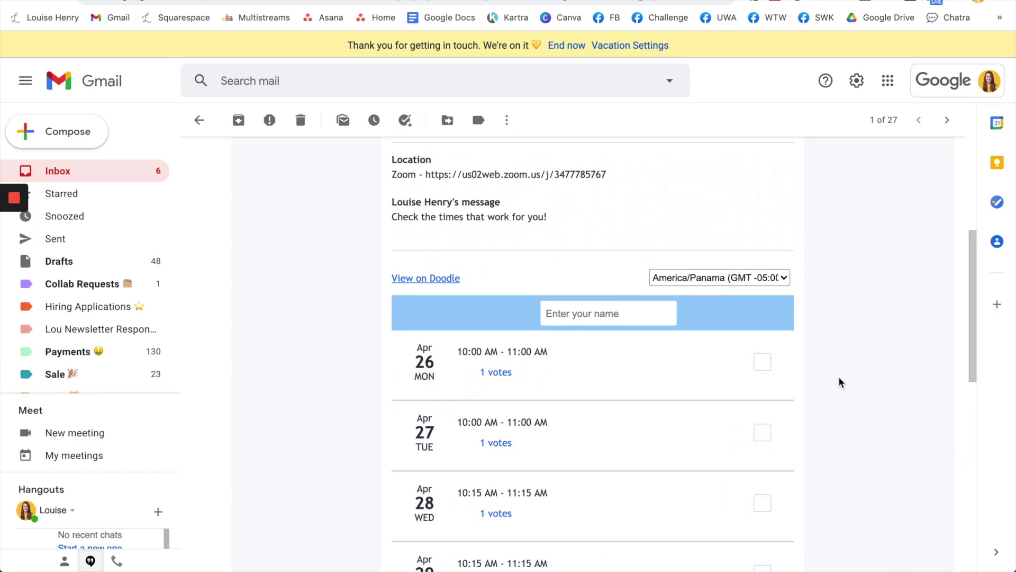
scroll(841, 382, down, 2)
scroll(841, 382, down, 2)
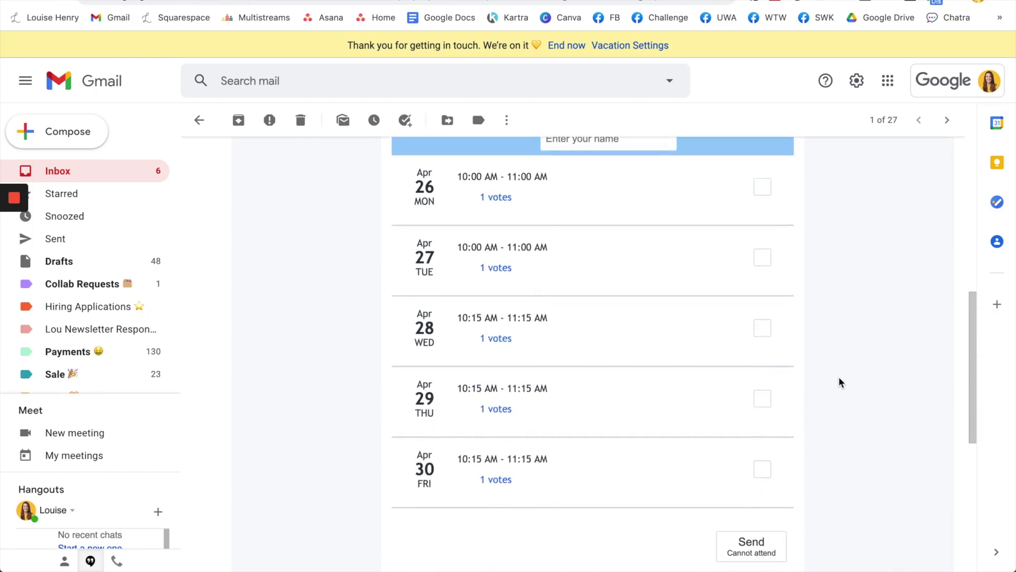
scroll(840, 382, up, 1)
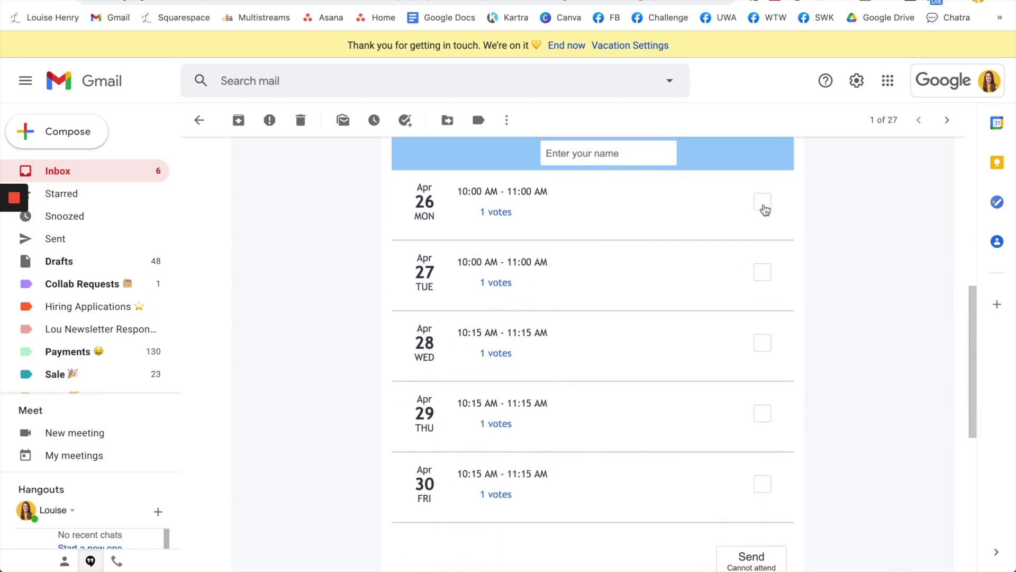
click(763, 204)
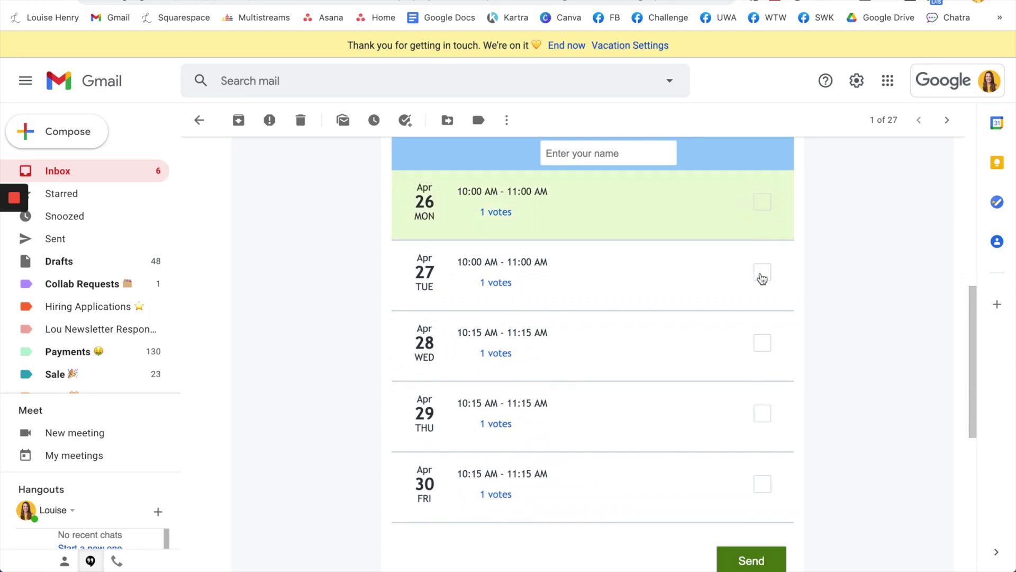
click(763, 275)
click(765, 339)
Step: Enter the participant's name and submit the vote from the email
scroll(852, 313, up, 1)
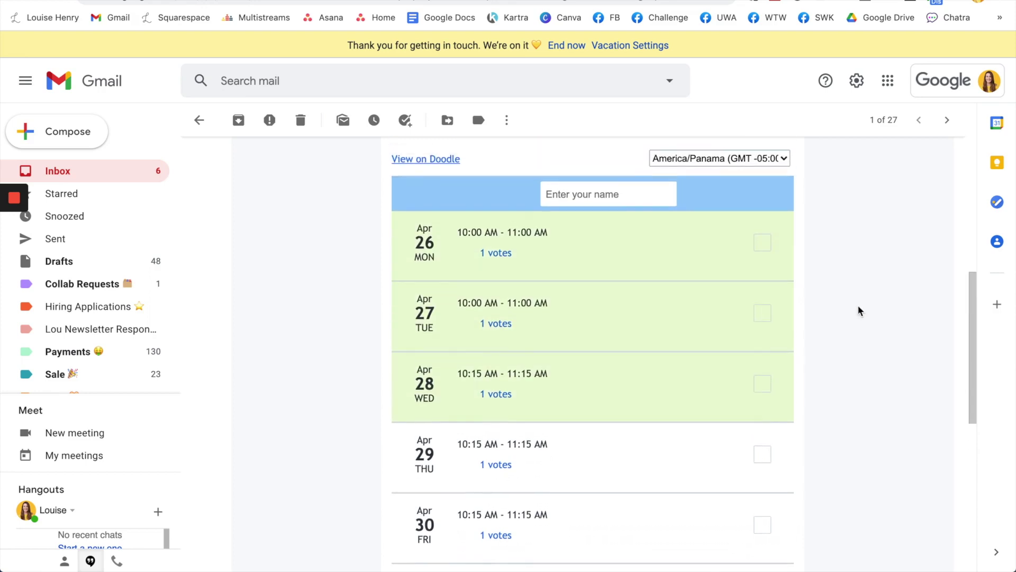
scroll(858, 311, down, 3)
text(Taylor)
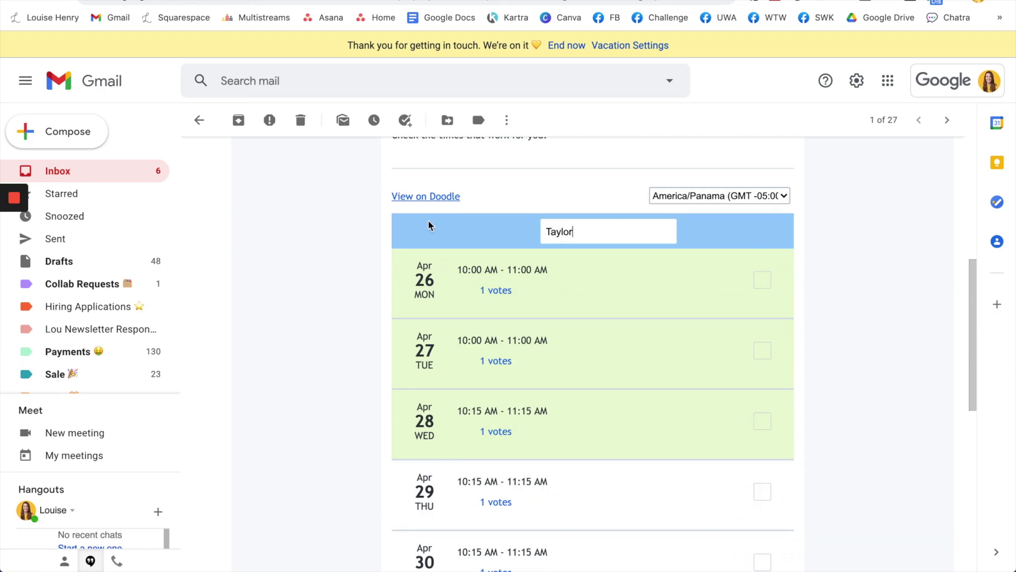
click(418, 198)
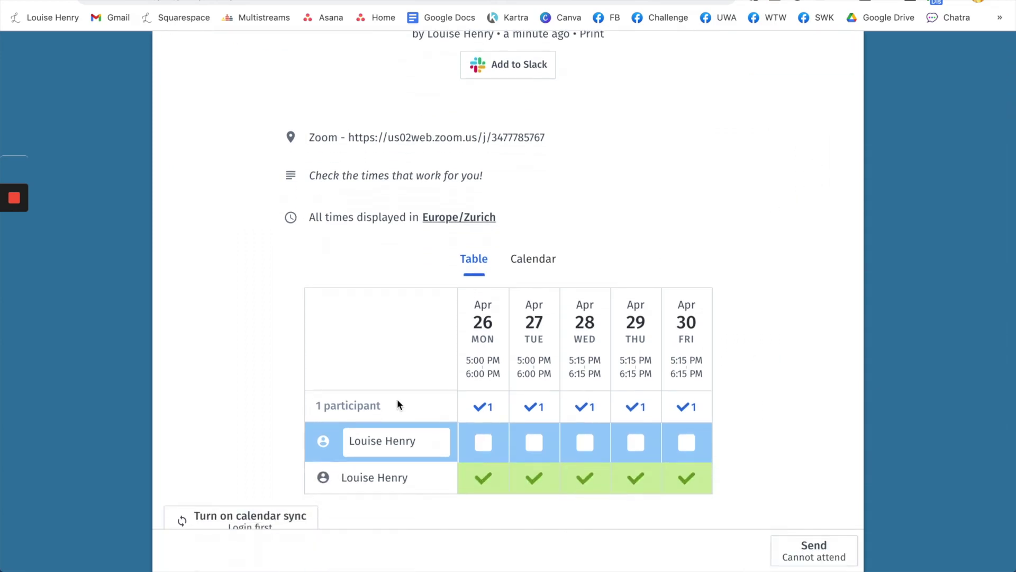
key(ctrl+w)
scroll(853, 311, down, 1)
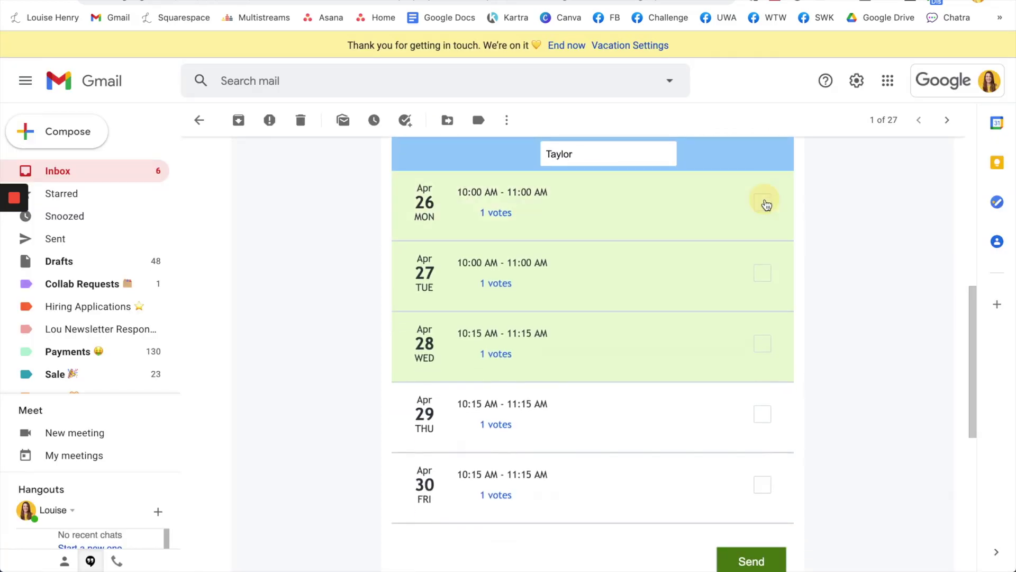
scroll(878, 402, down, 4)
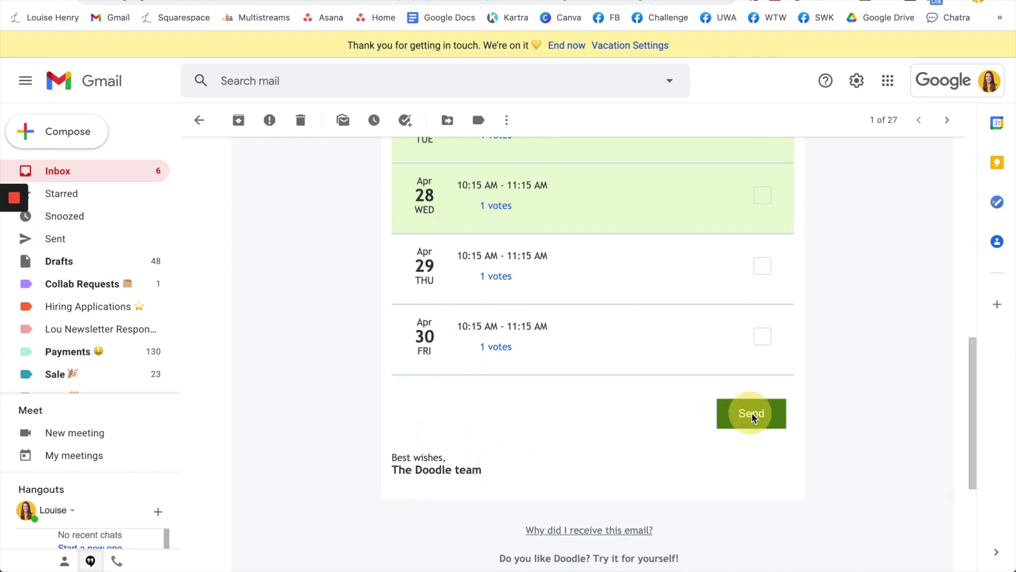
click(752, 416)
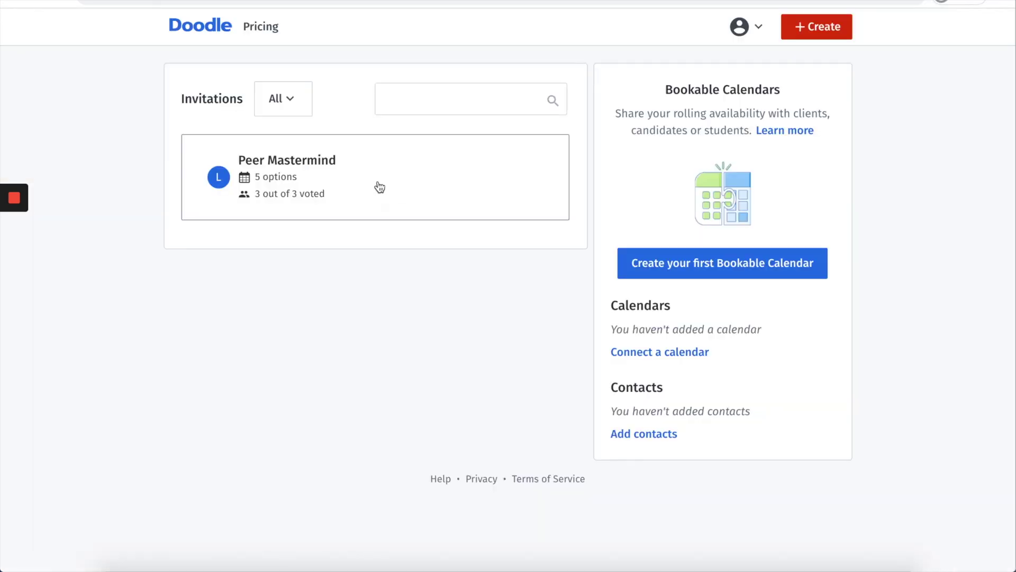
Step: Open the Peer Mastermind poll and confirm Monday Apr 26, 10–11 AM as the final option
click(380, 187)
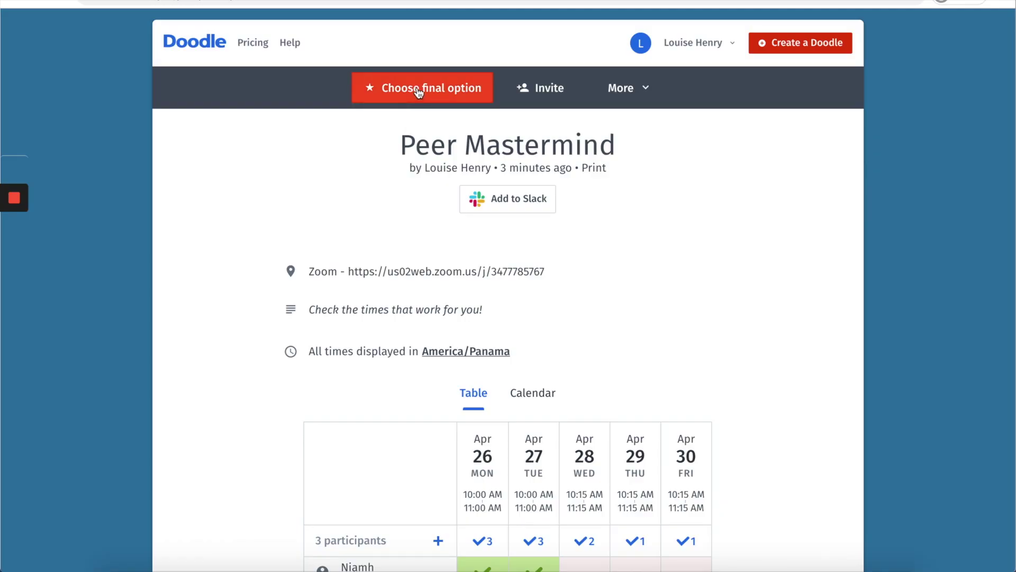
click(418, 90)
scroll(679, 178, down, 4)
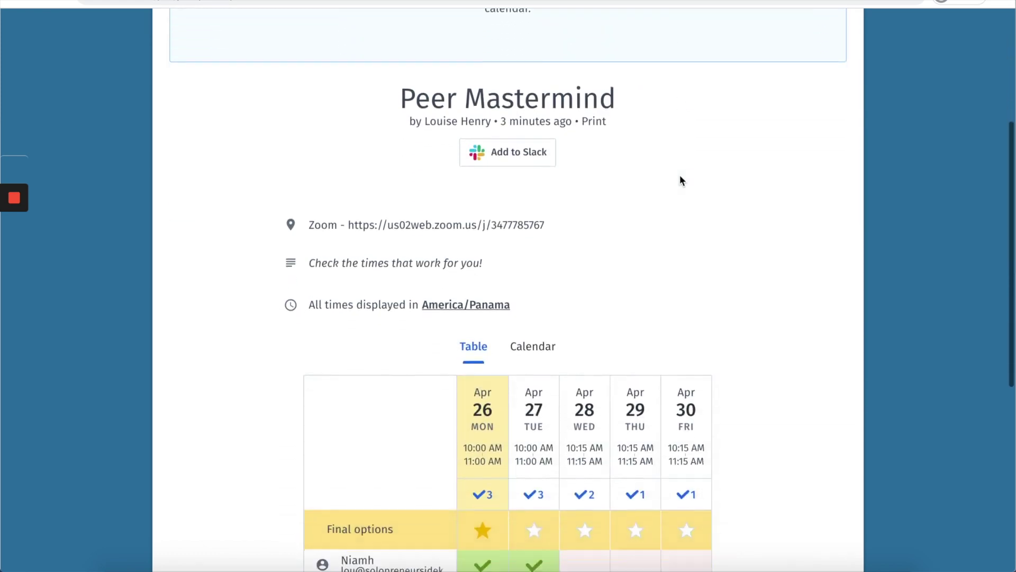
scroll(680, 177, down, 3)
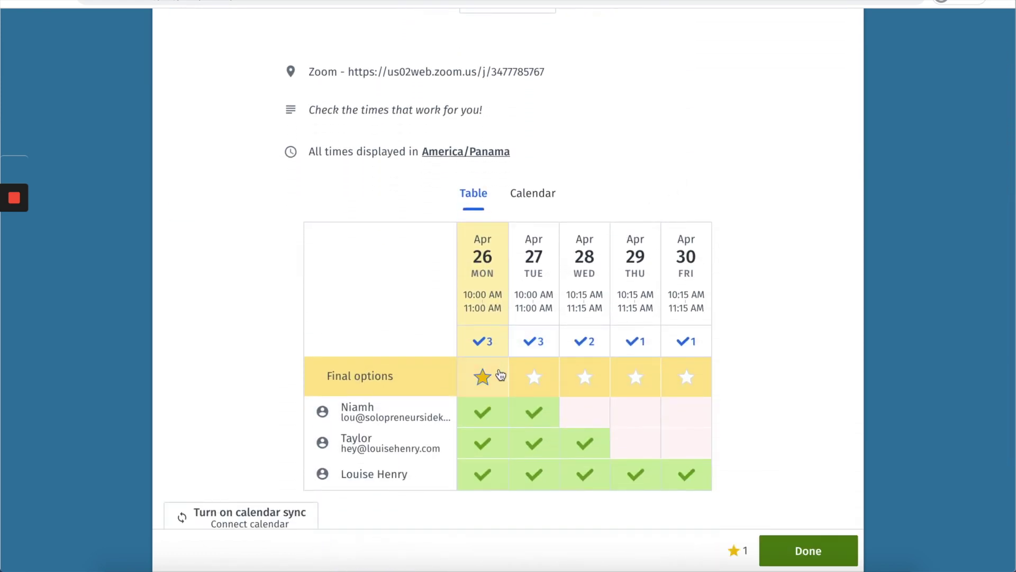
click(809, 551)
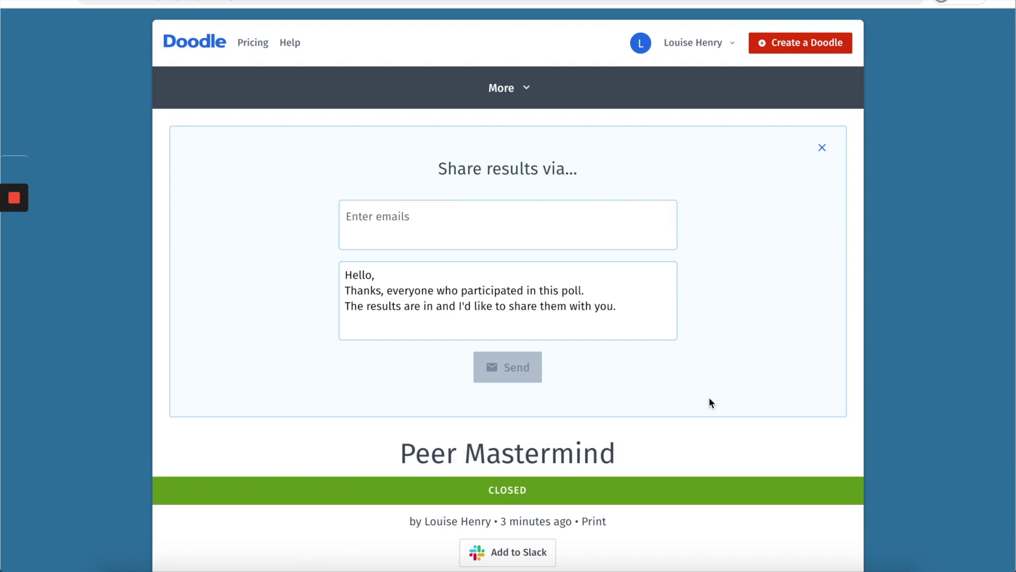
Step: Send all 3 participants 'The Peer Mastermind has been scheduled!' with the Zoom link and 'See you soon'
click(398, 218)
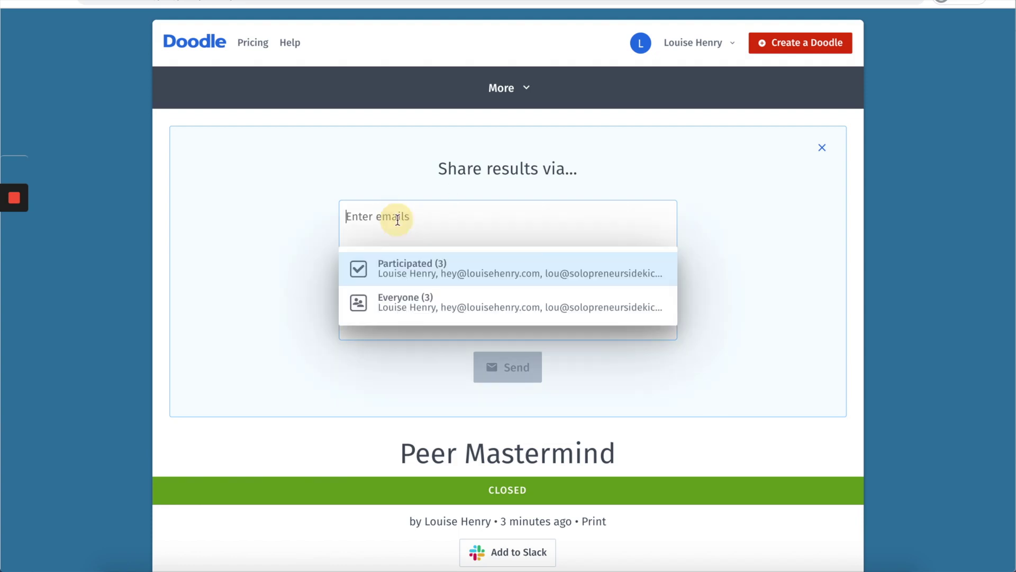
click(433, 276)
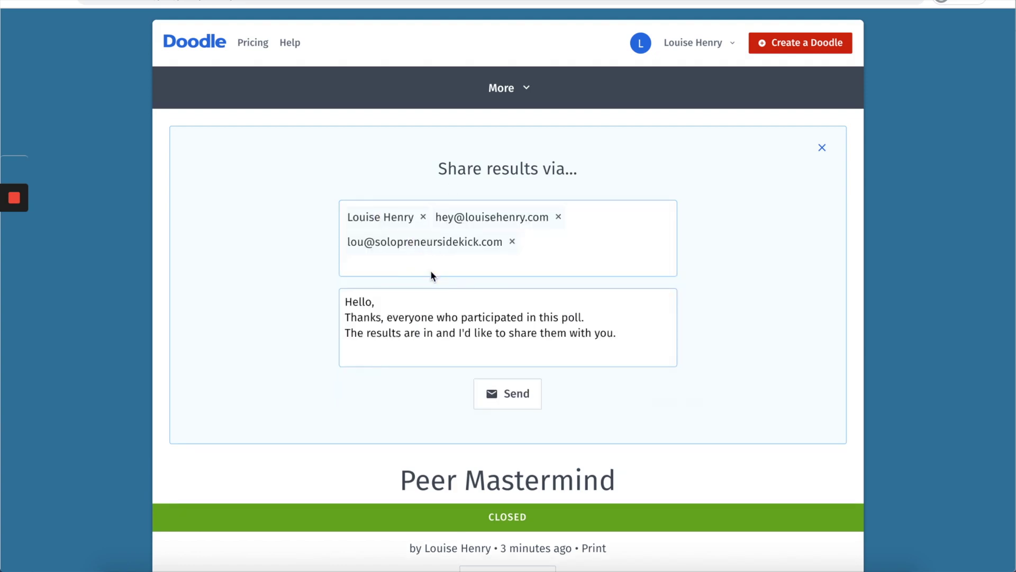
drag(634, 338, 283, 308)
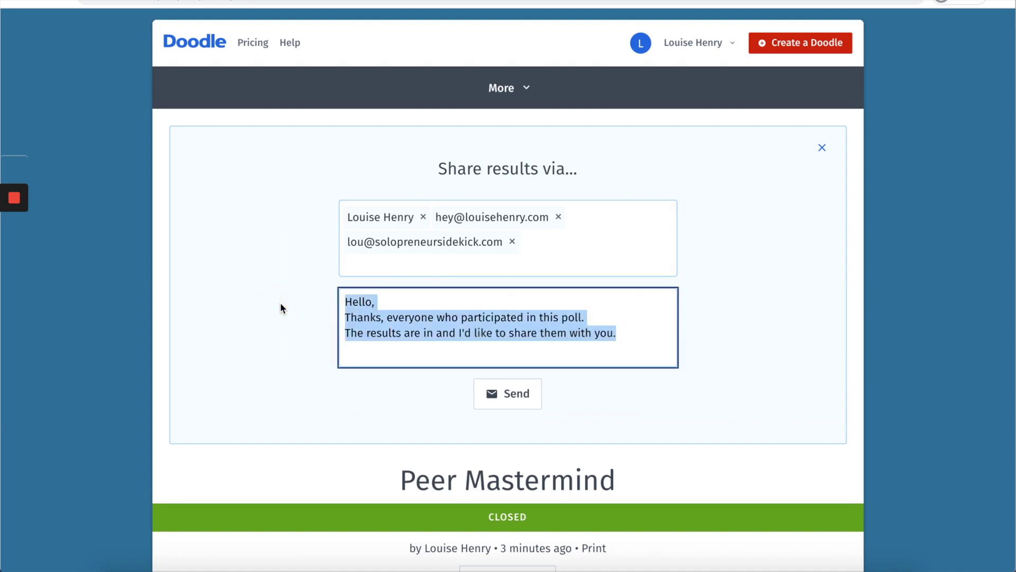
text(The Peer)
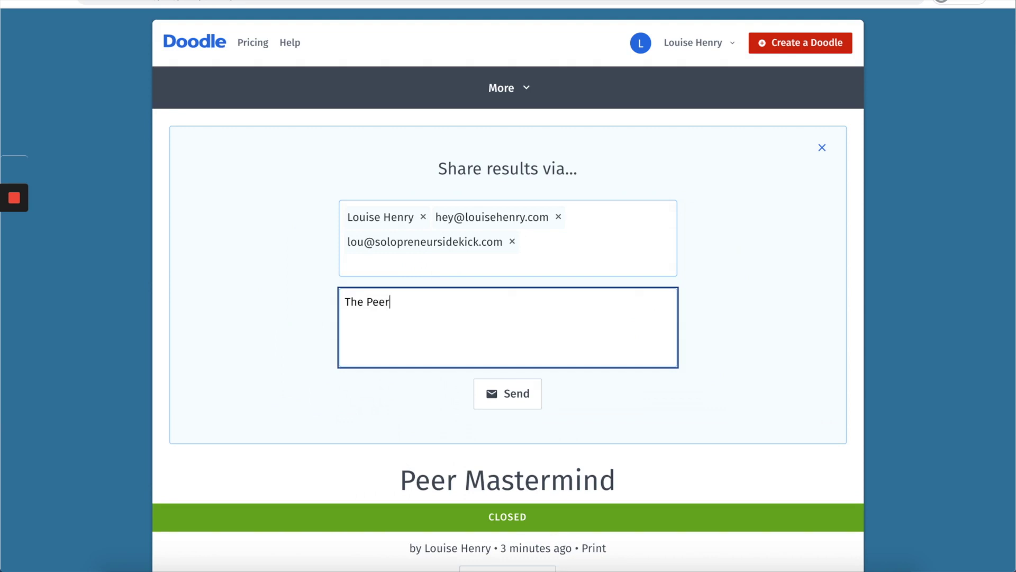
text( Mastermind has )
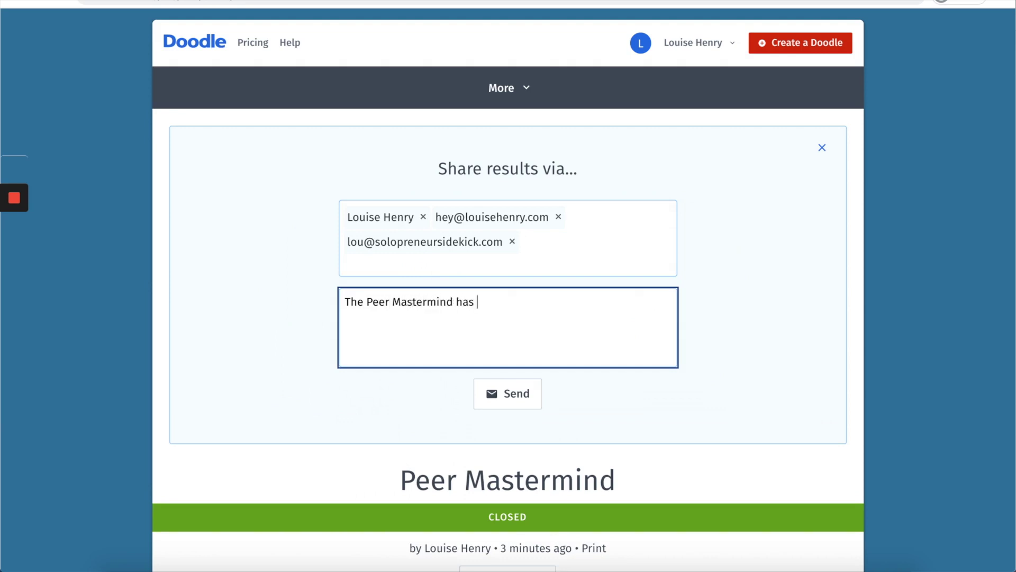
text(been scheduled! Here's the Zoom link:)
key(ctrl+v)
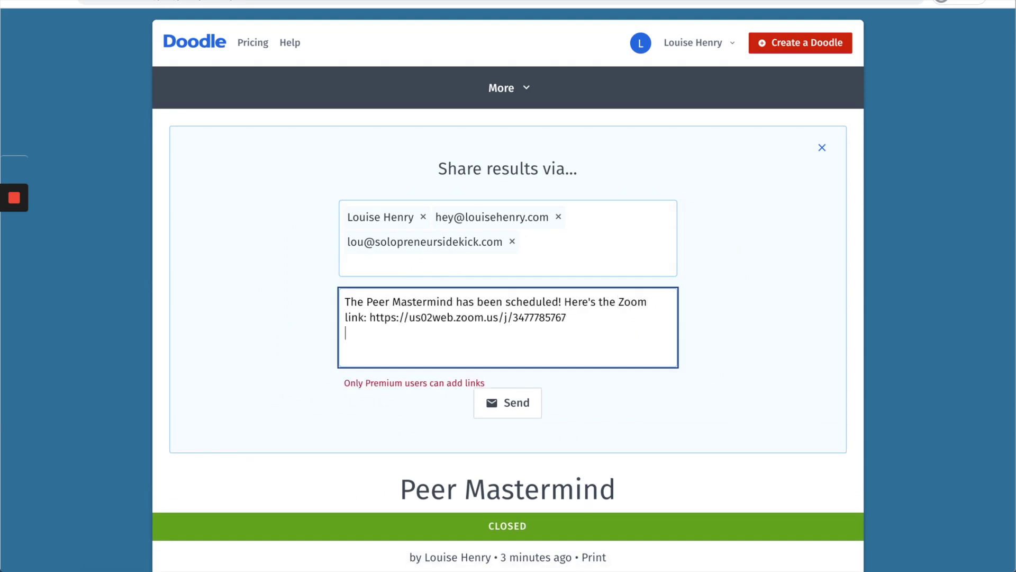
key(Return)
text(See you soon!!)
click(522, 405)
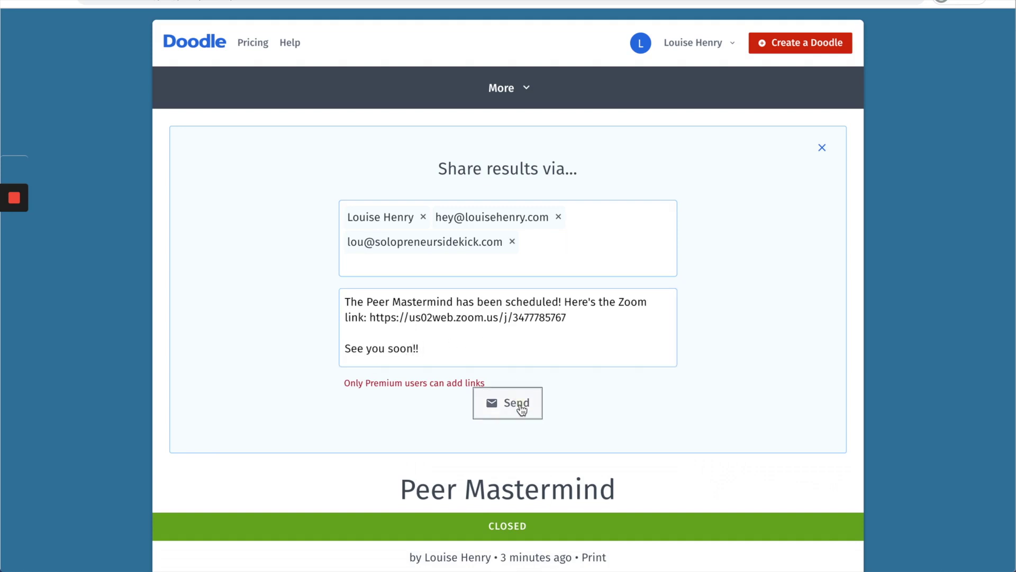